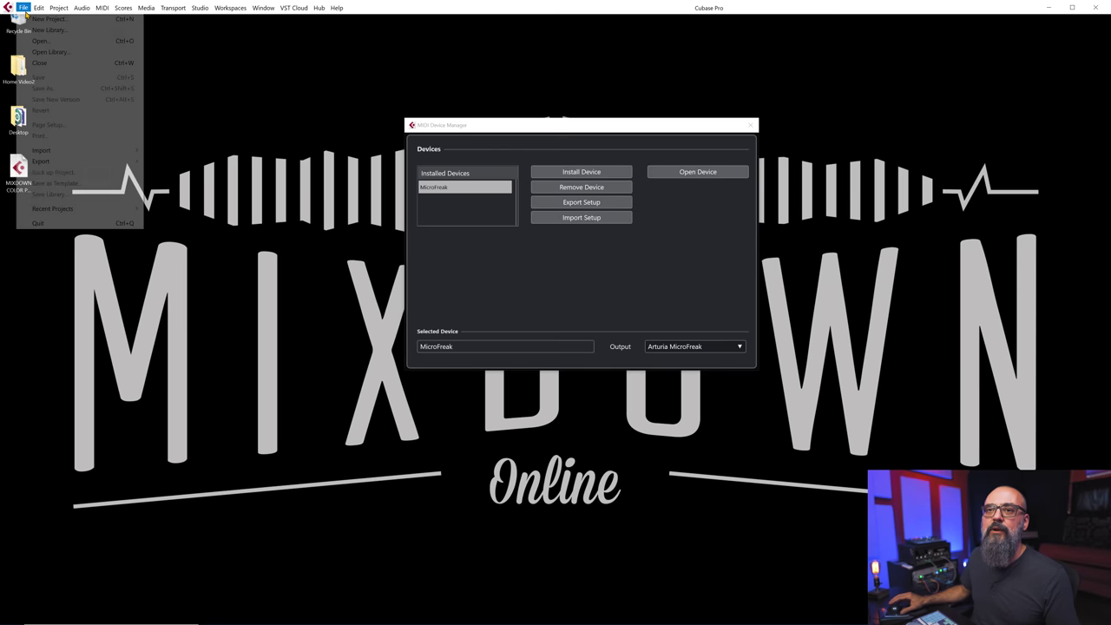
Step: Start a new Cubase project from the File menu
left_click(39, 21)
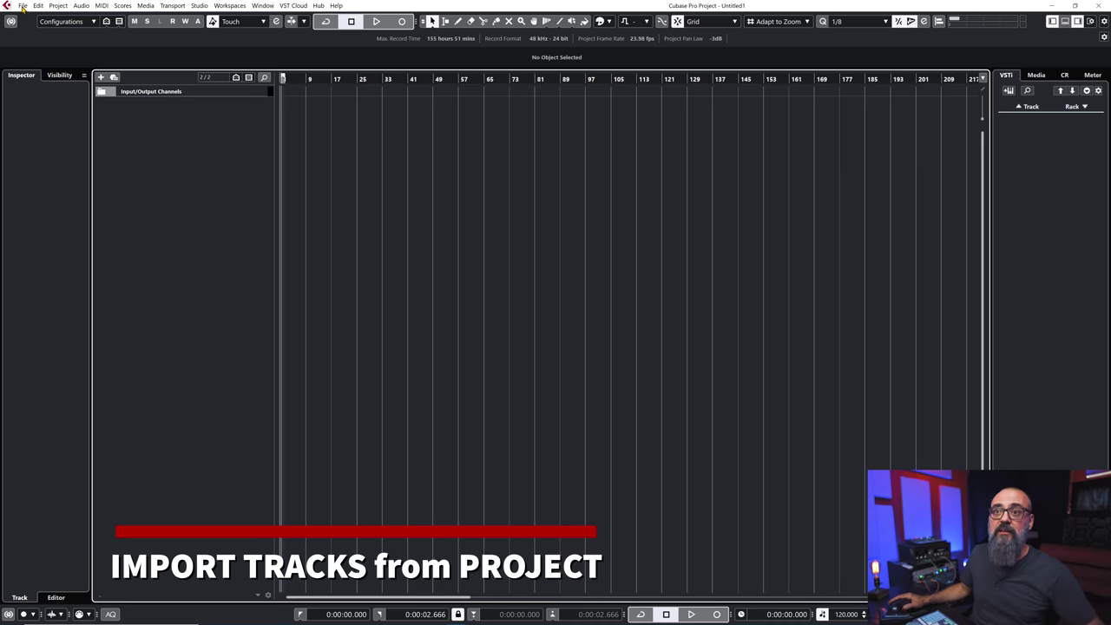
Step: Create the empty Untitled1 project from the Steinberg Hub and bring up the File menu
left_click(22, 5)
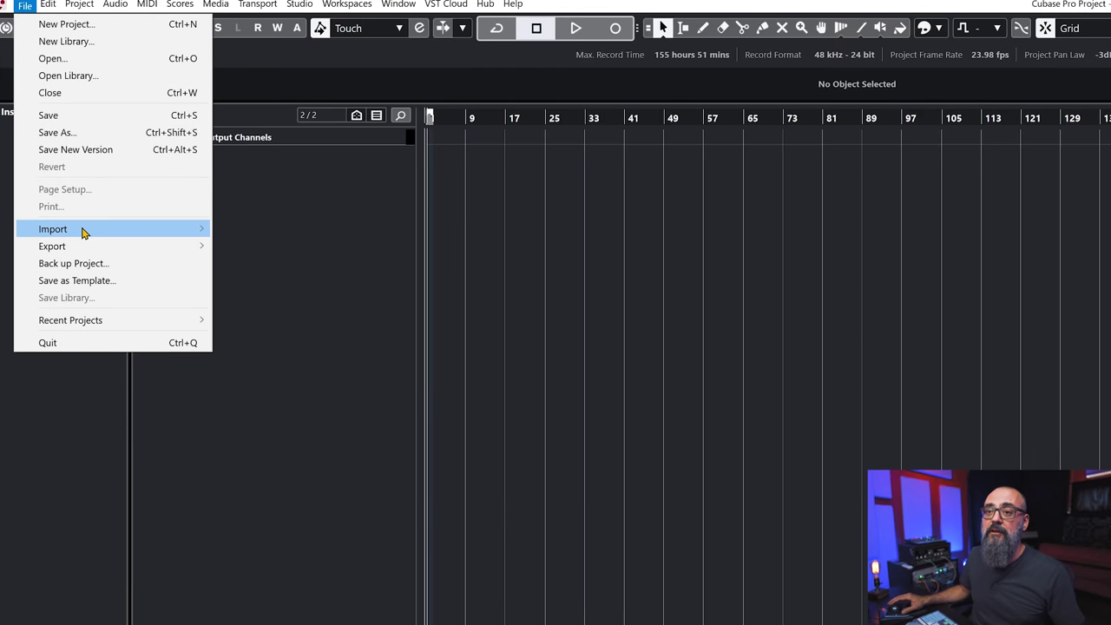
Step: Import tracks from New Song Splice/Splice VSTi.cpr, reviewing the five chosen tracks in Import Options
mouse_move(81, 231)
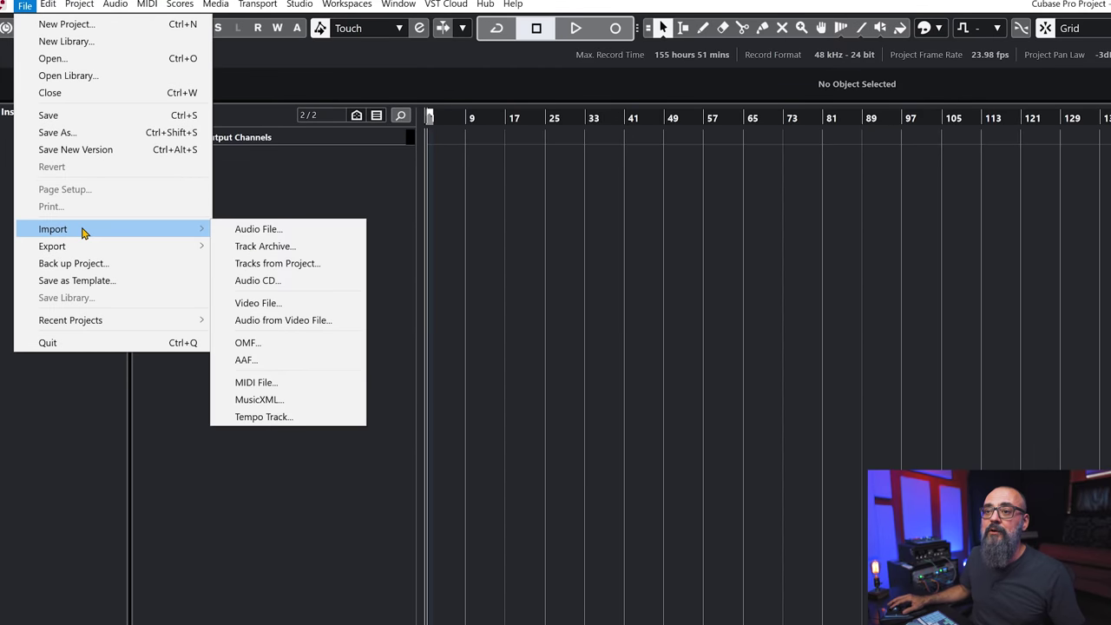
left_click(298, 268)
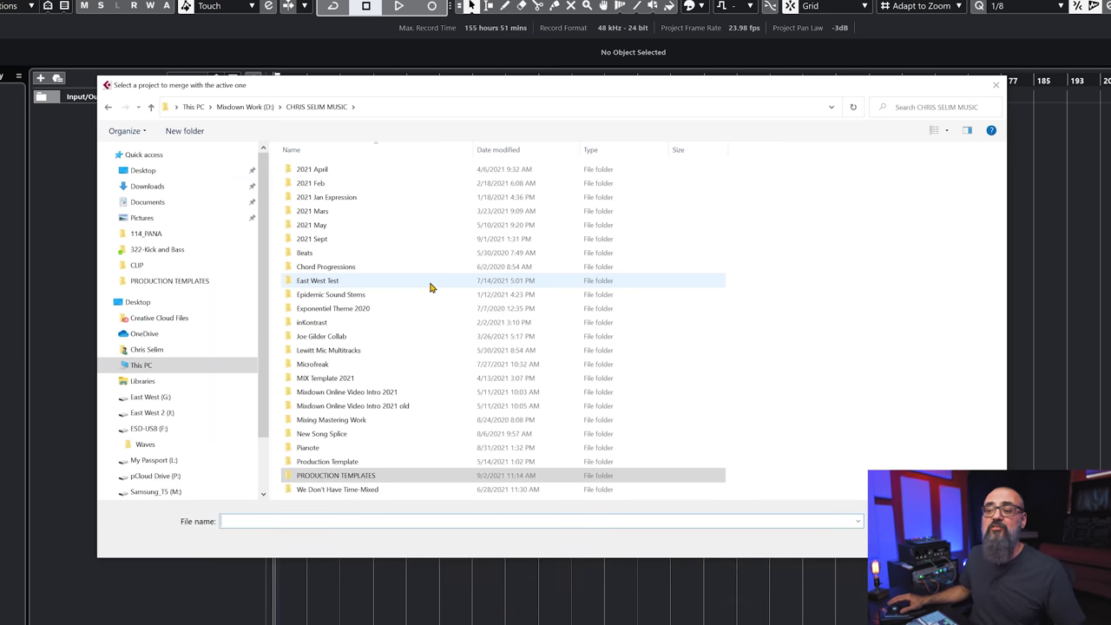
double_click(348, 433)
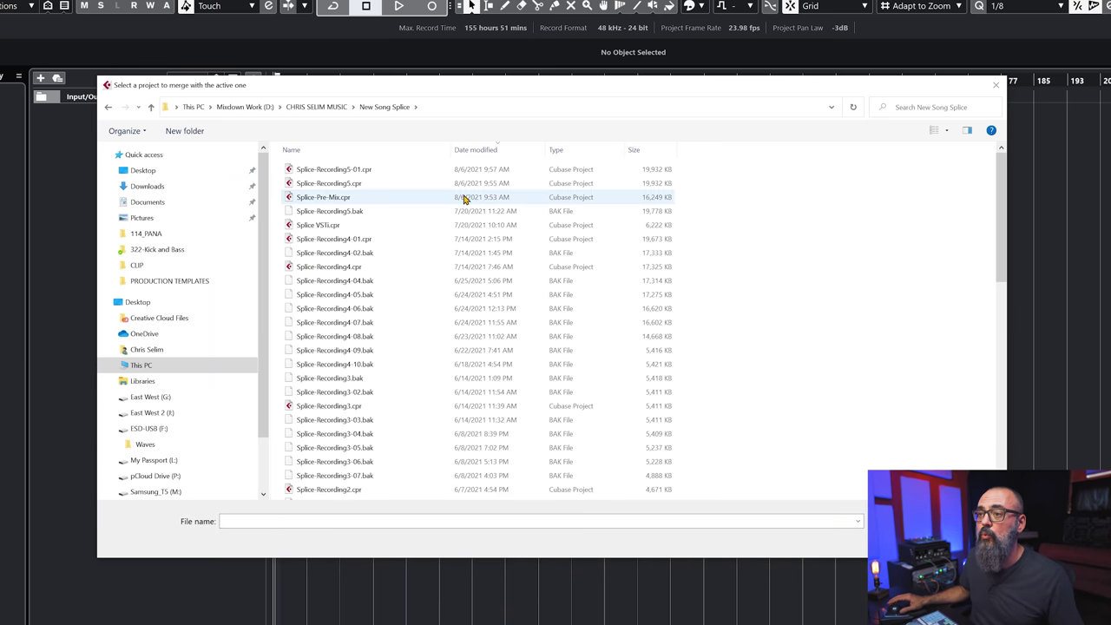
double_click(345, 225)
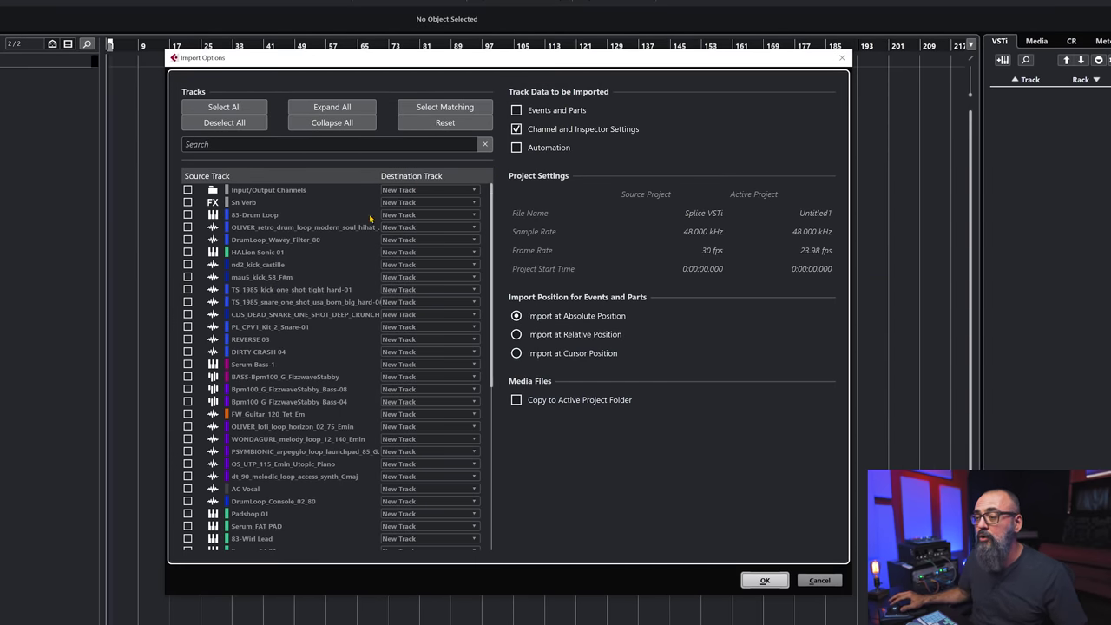
scroll(322, 310, "down", 8)
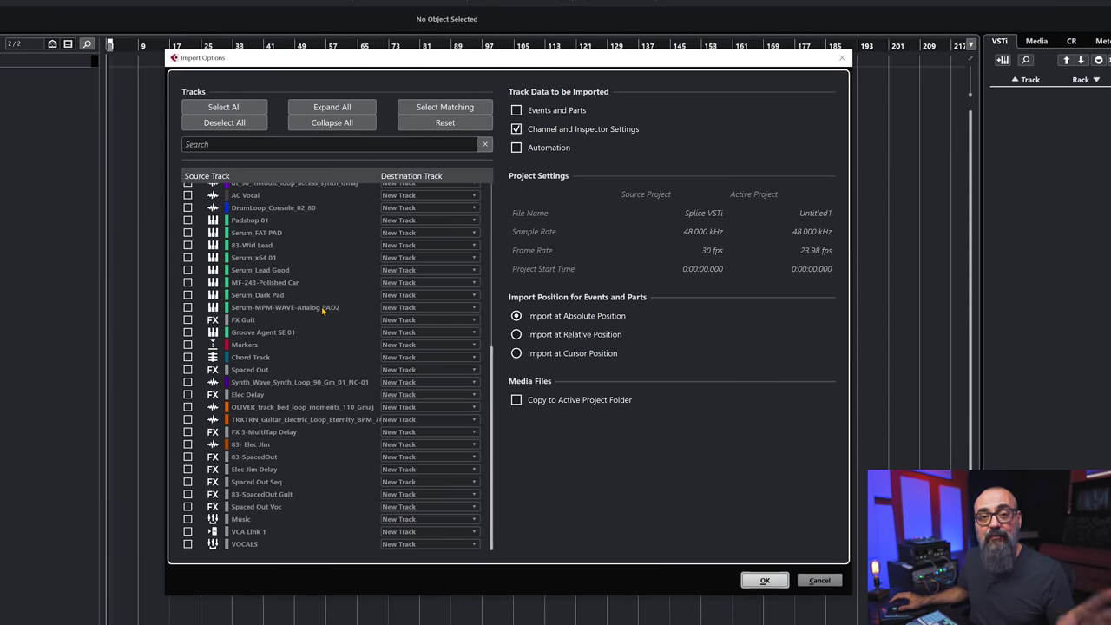
scroll(322, 310, "up", 8)
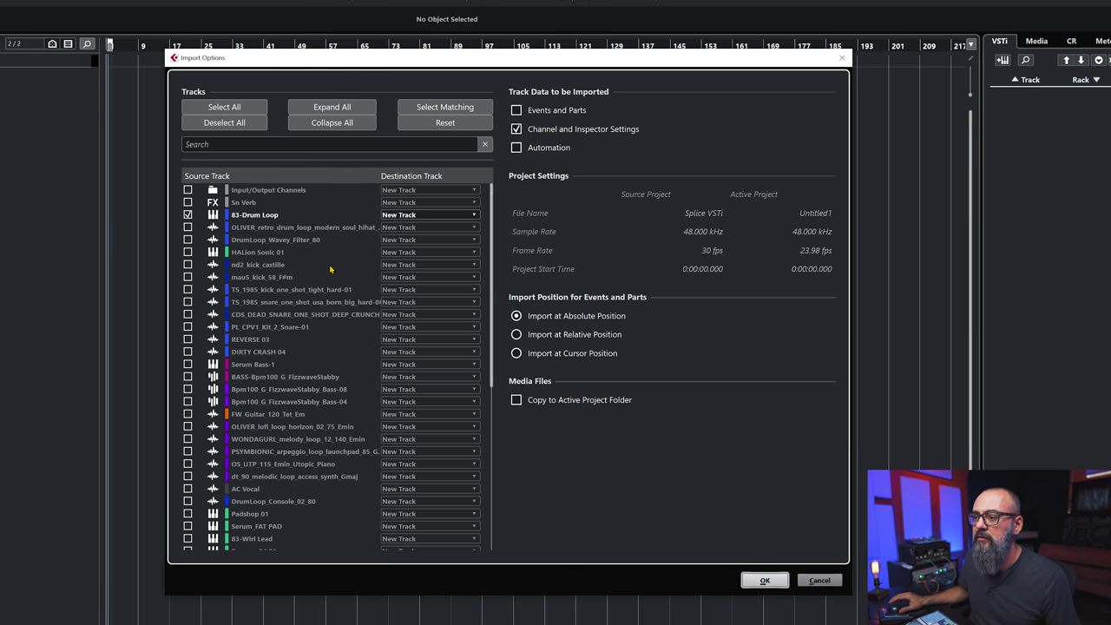
scroll(330, 270, "down", 4)
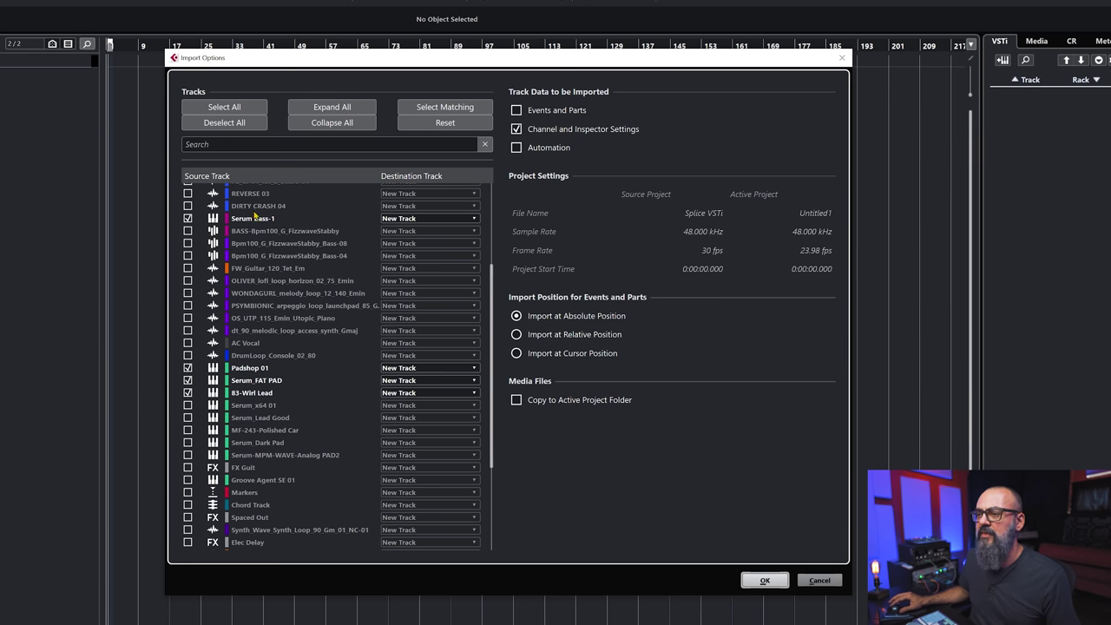
scroll(384, 221, "up", 4)
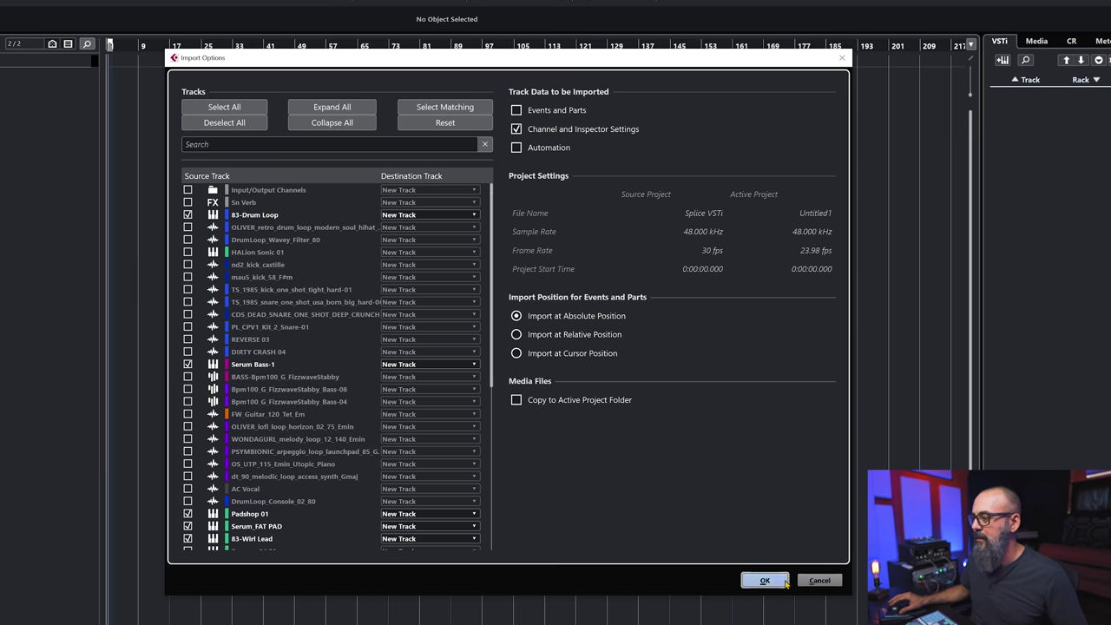
Step: Import the tracks and check Serum Bass-1, Padshop 01, Serum_FAT PAD and 83-Wirl Lead instruments
left_click(764, 581)
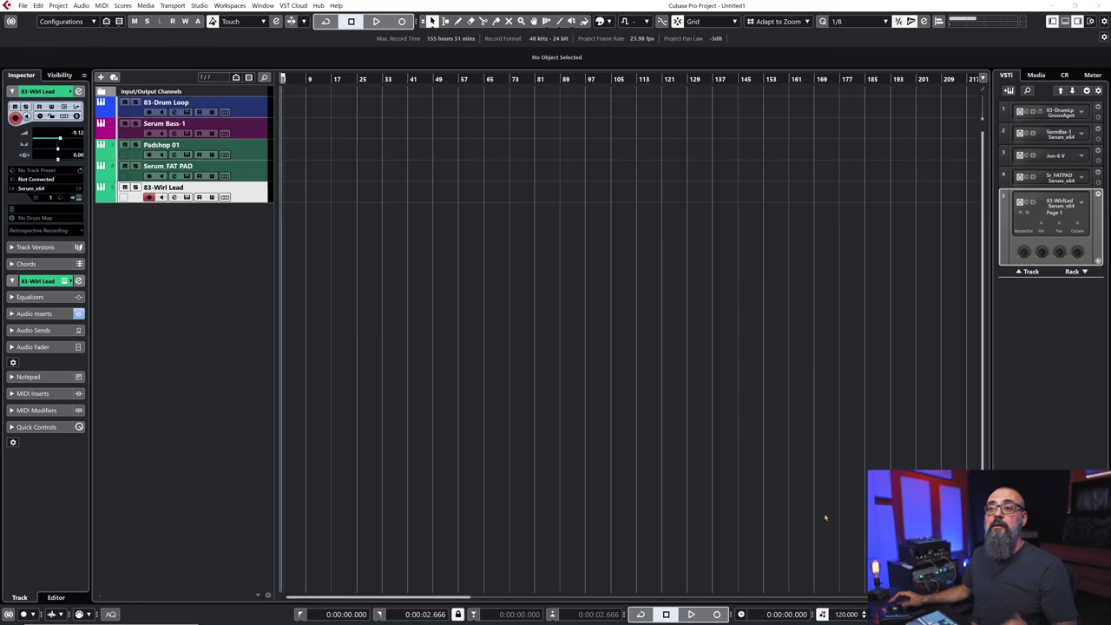
left_click(253, 132)
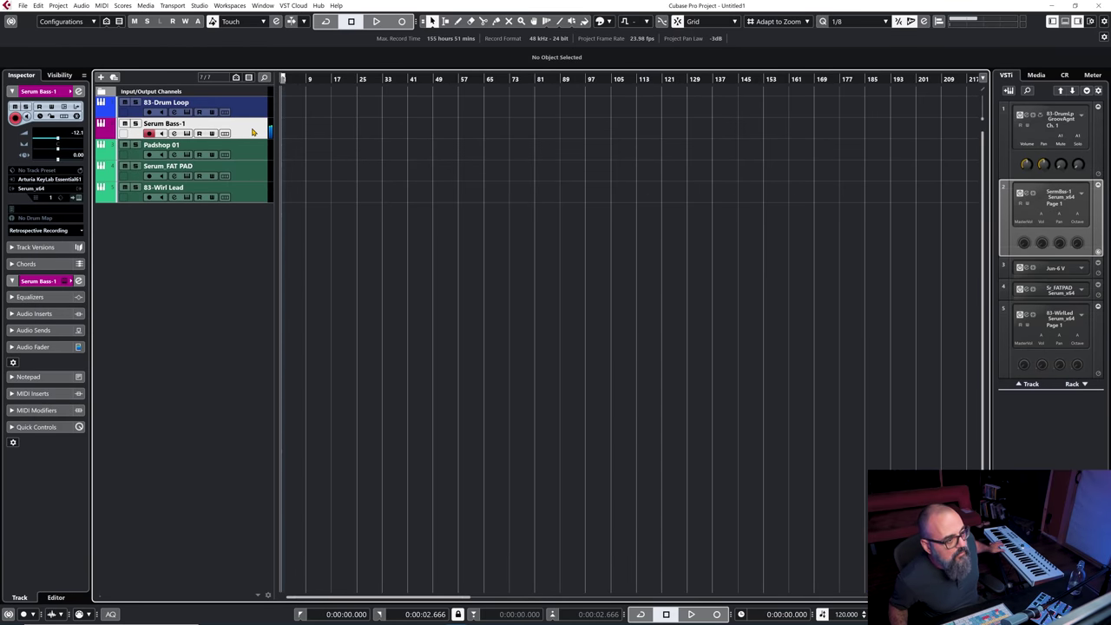
left_click(259, 154)
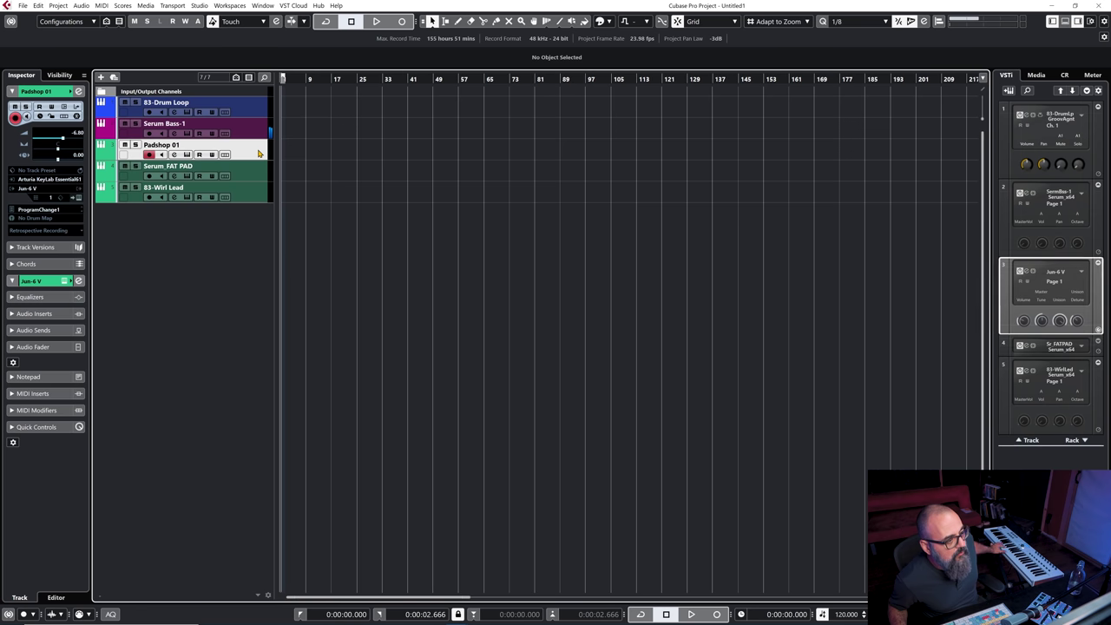
left_click(259, 167)
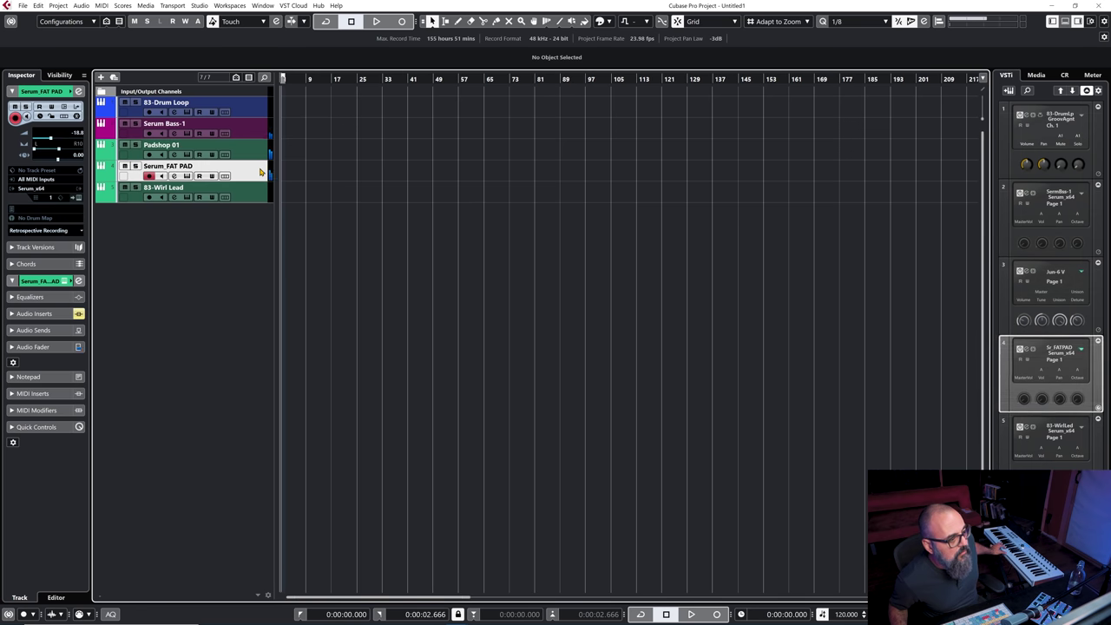
left_click(258, 187)
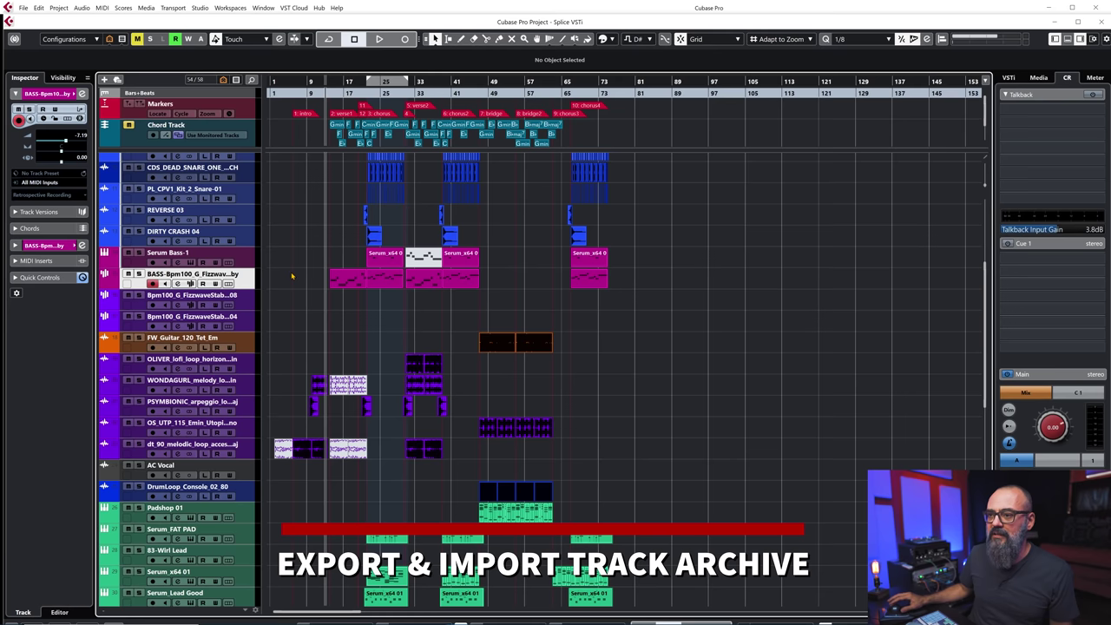
Step: Select the green synth tracks from Padshop 01 down through the Serum tracks
scroll(292, 276, "down", 5)
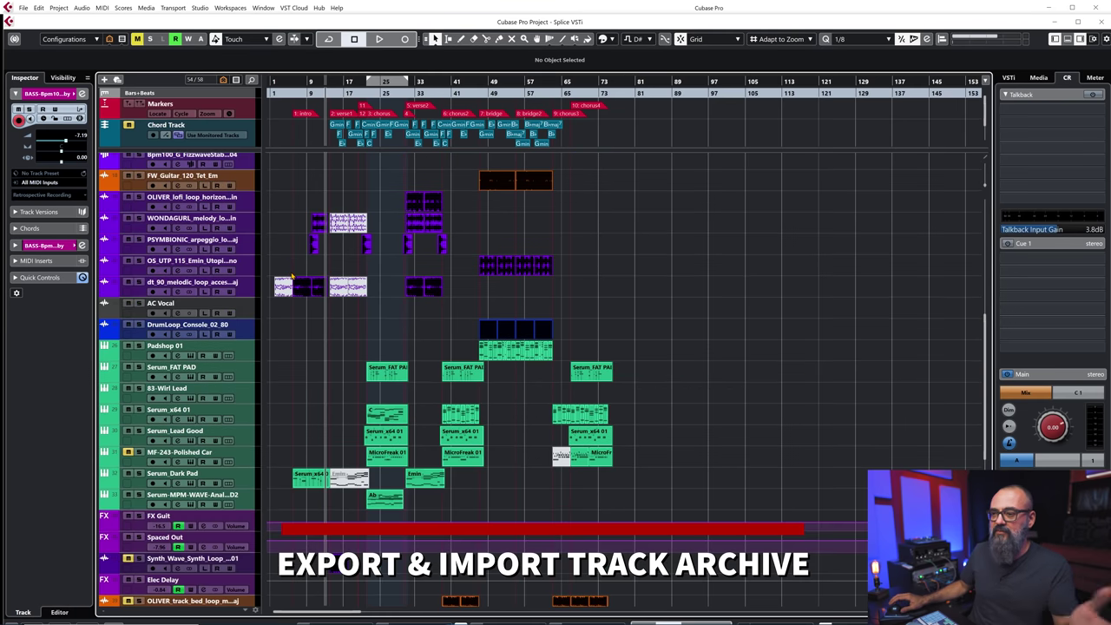
scroll(237, 293, "down", 4)
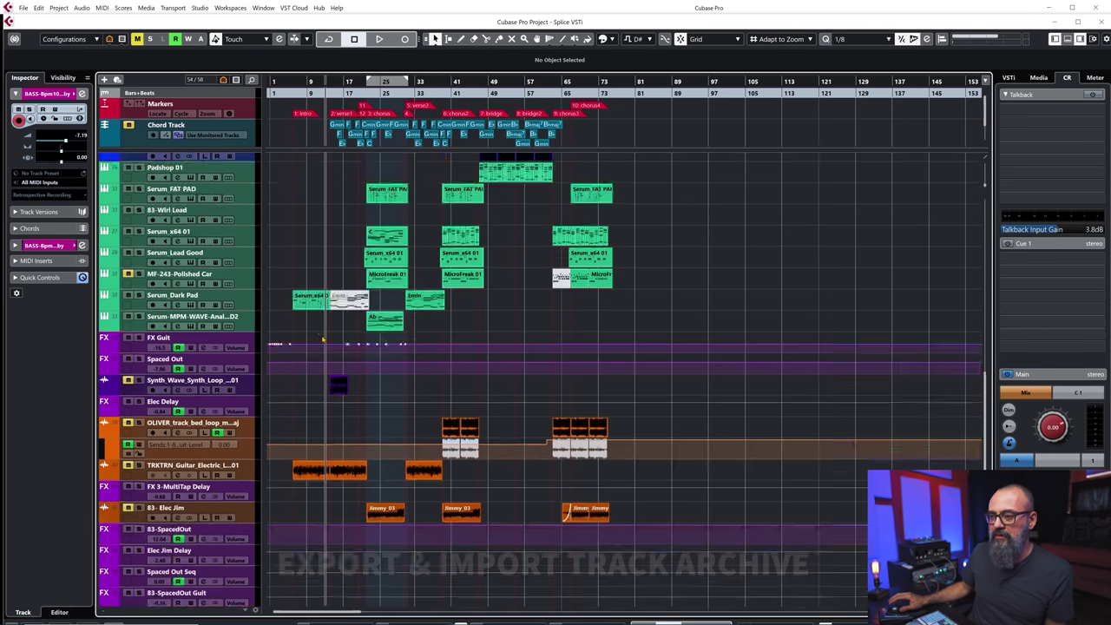
scroll(322, 340, "up", 7)
scroll(322, 340, "down", 2)
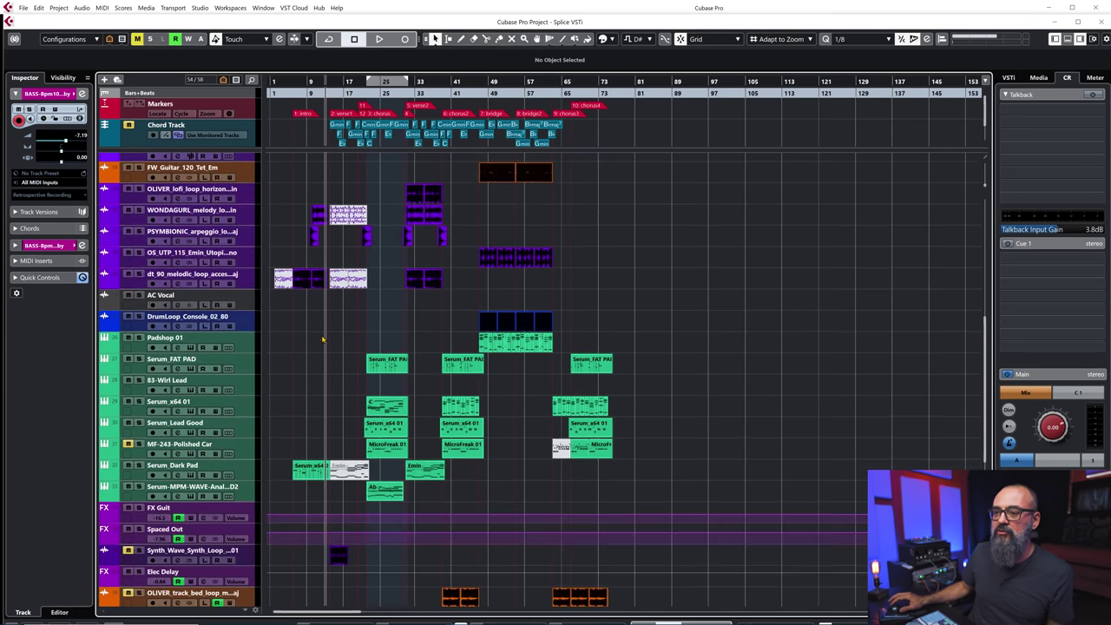
left_click(247, 343)
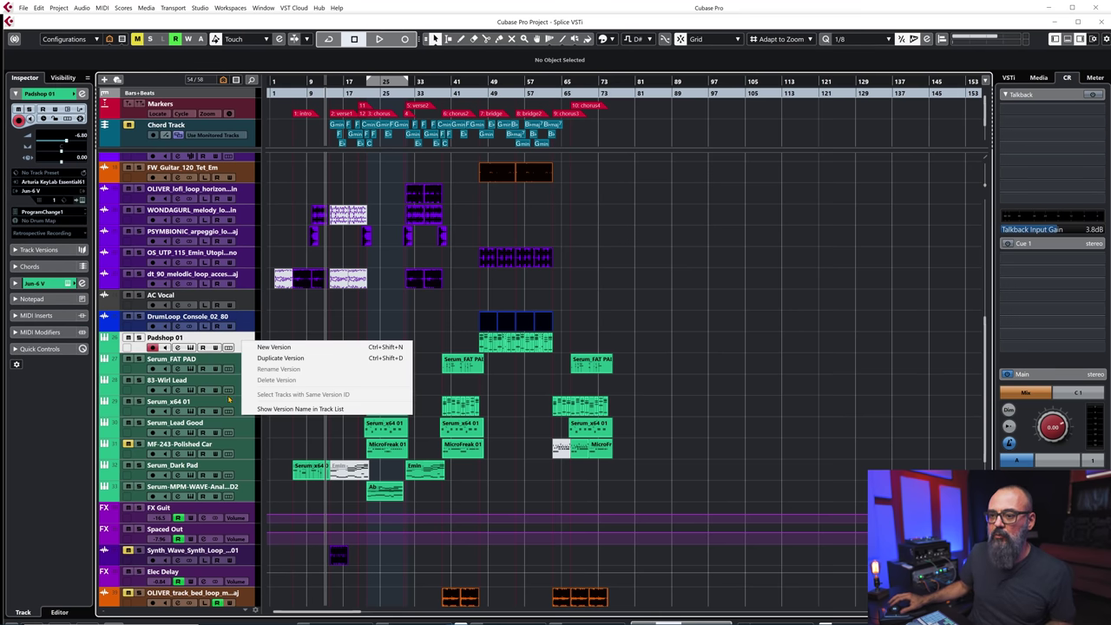
left_click(249, 495)
left_click(249, 495, "shift")
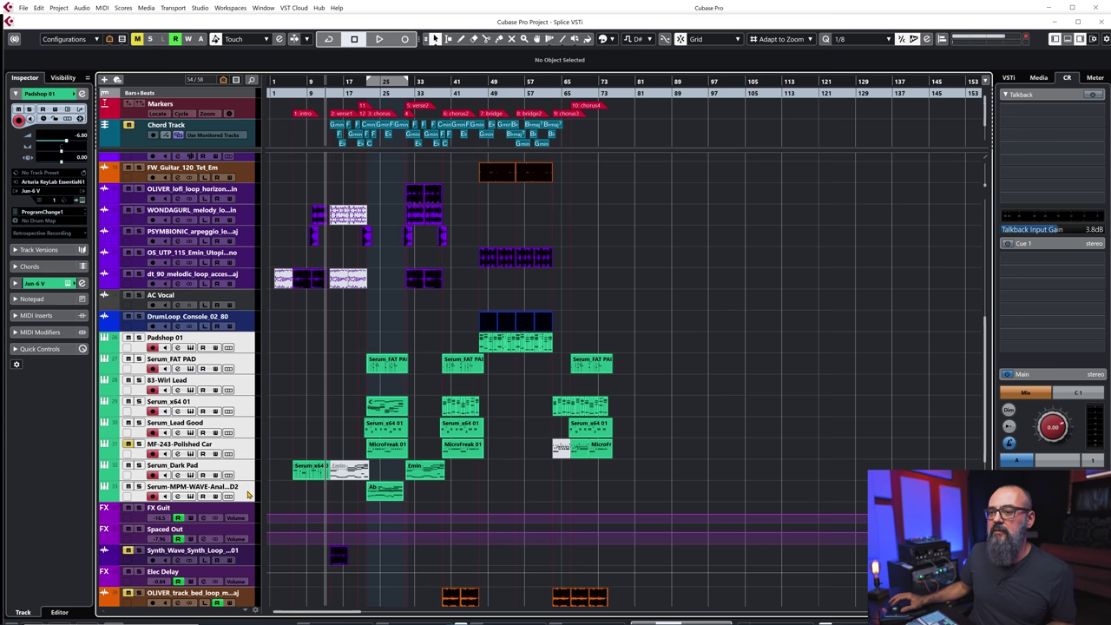
Step: Add 83-Drum Loop, 83- Elec Jim, 83-SpacedOut Guit, Spaced Out Seq and Elec Jim Delay to the selection
scroll(295, 410, "up", 6)
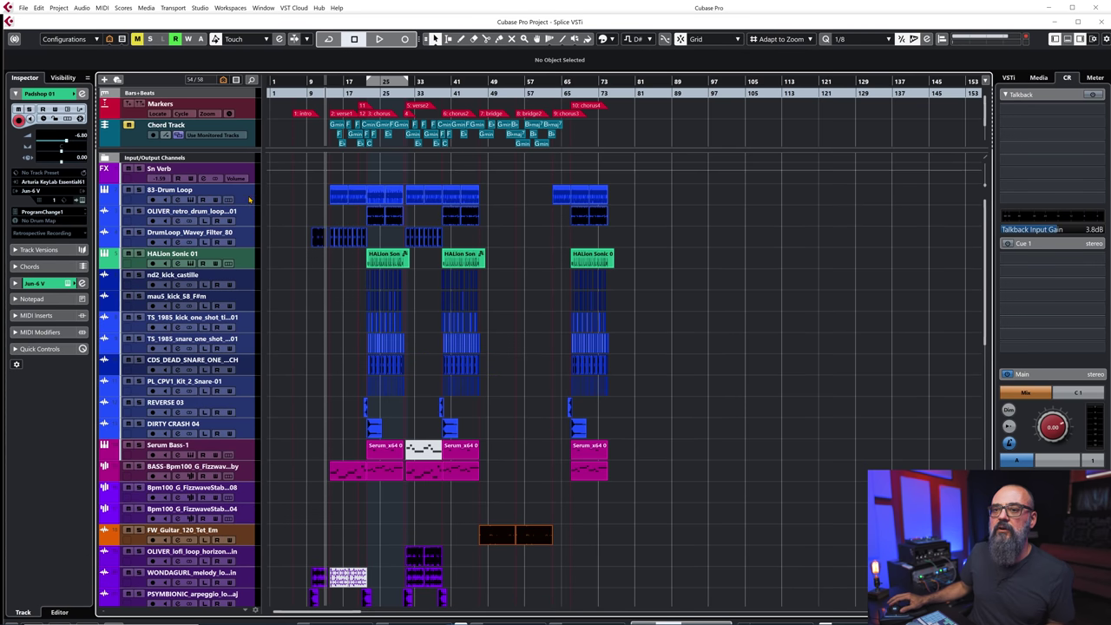
left_click(249, 200)
scroll(246, 319, "down", 10)
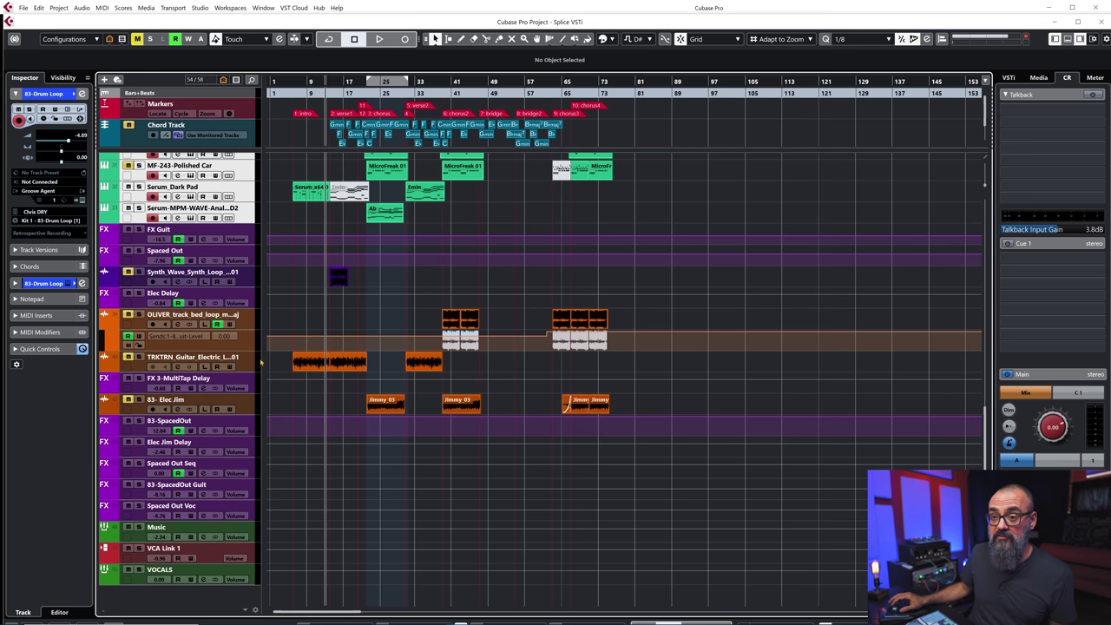
left_click(253, 402)
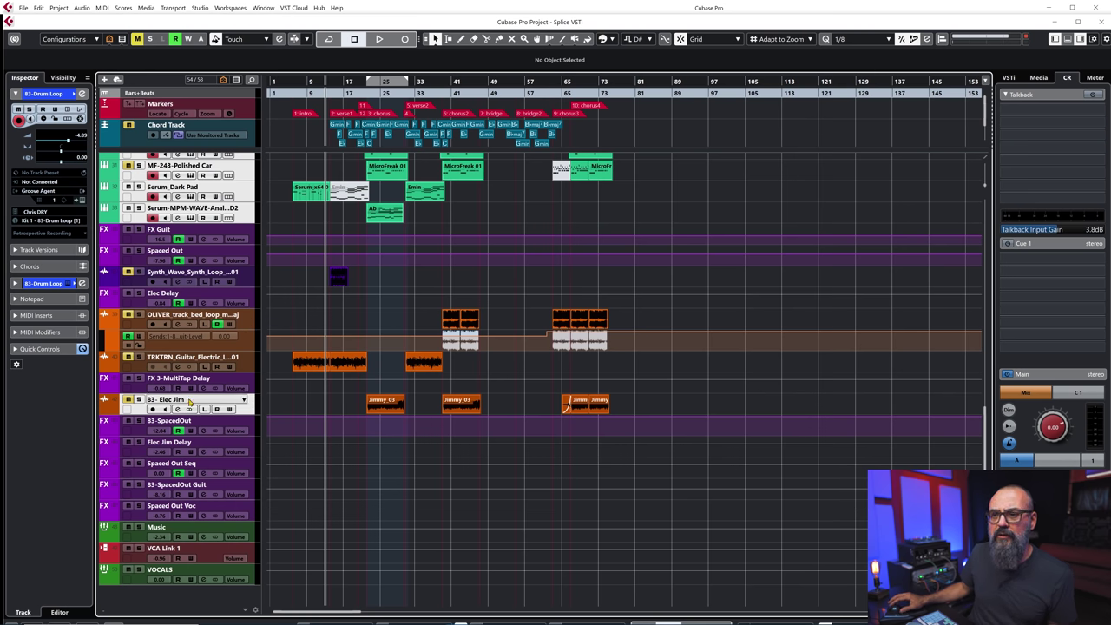
scroll(257, 423, "up", 10)
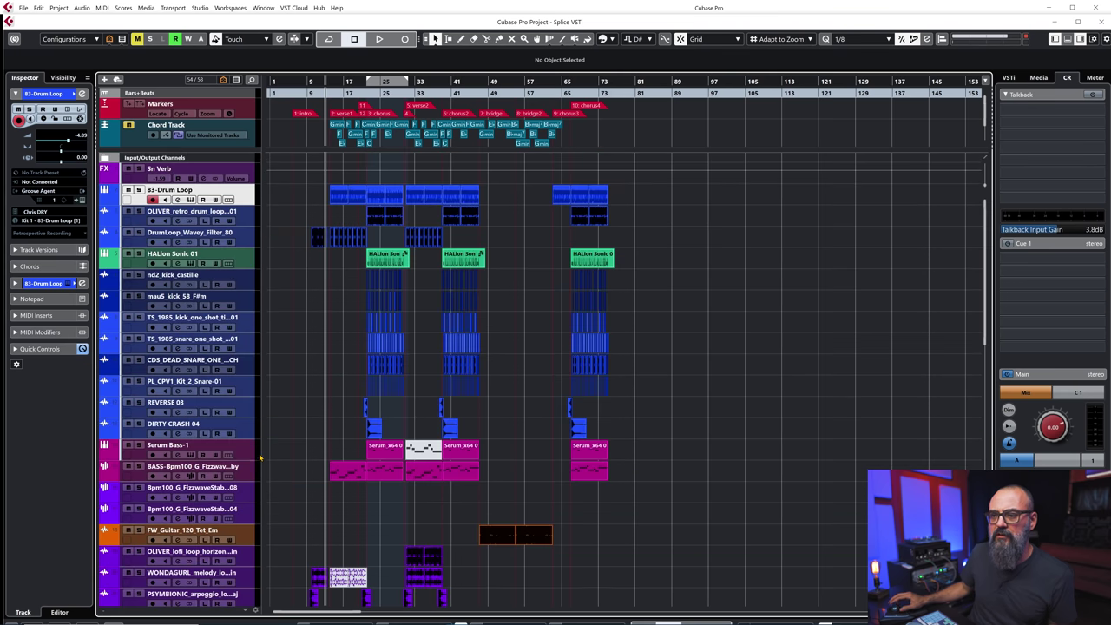
scroll(259, 458, "down", 10)
left_click(251, 484)
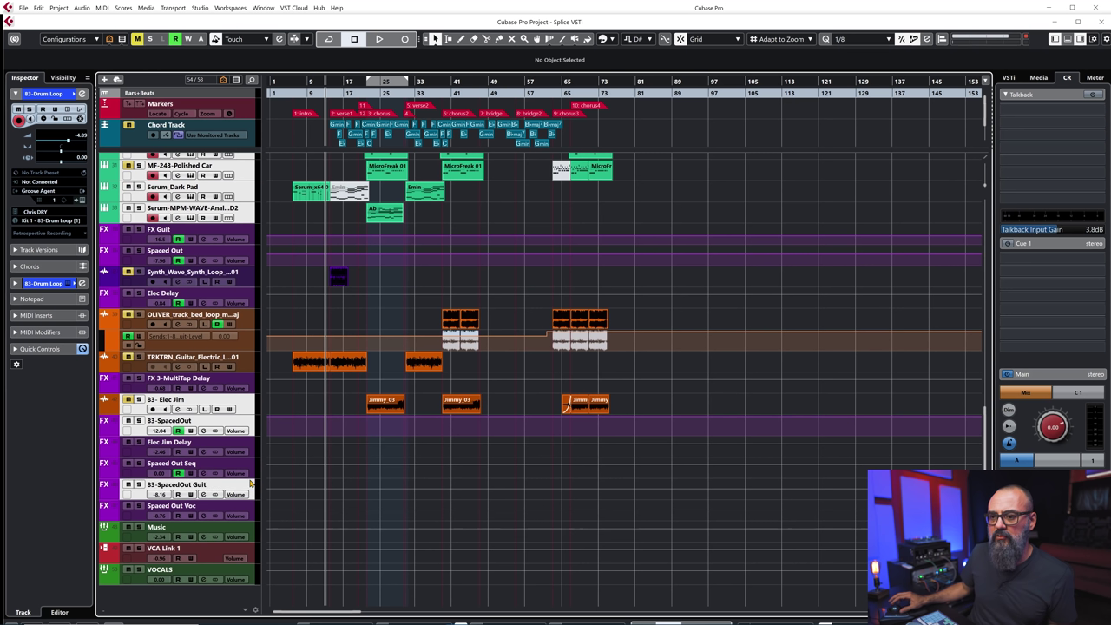
left_click(251, 473, "ctrl")
left_click(253, 452, "ctrl")
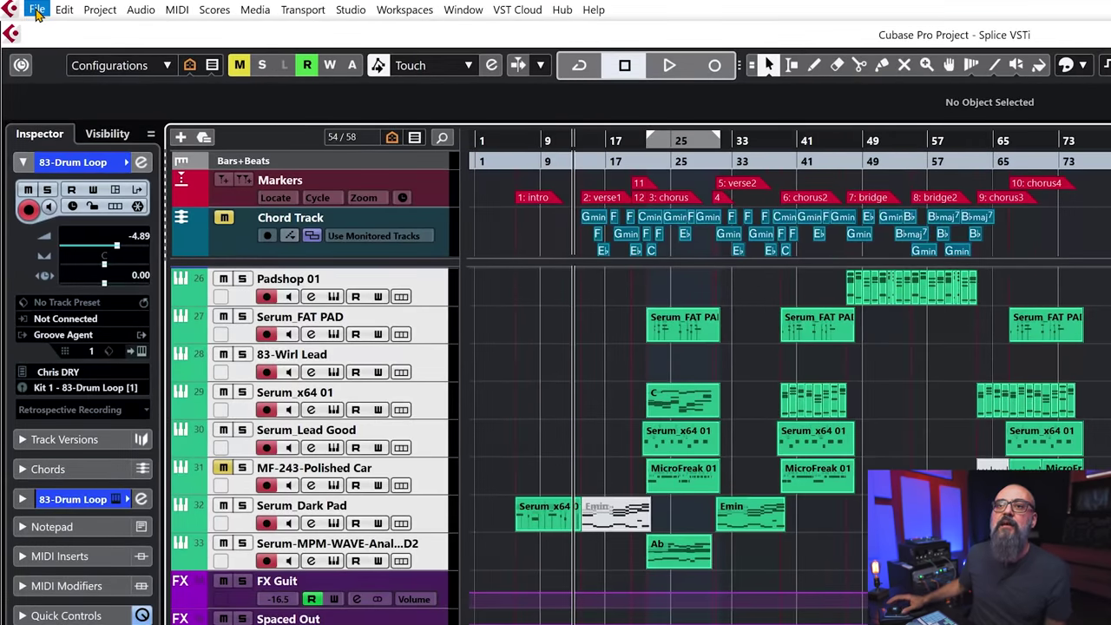
left_click(37, 10)
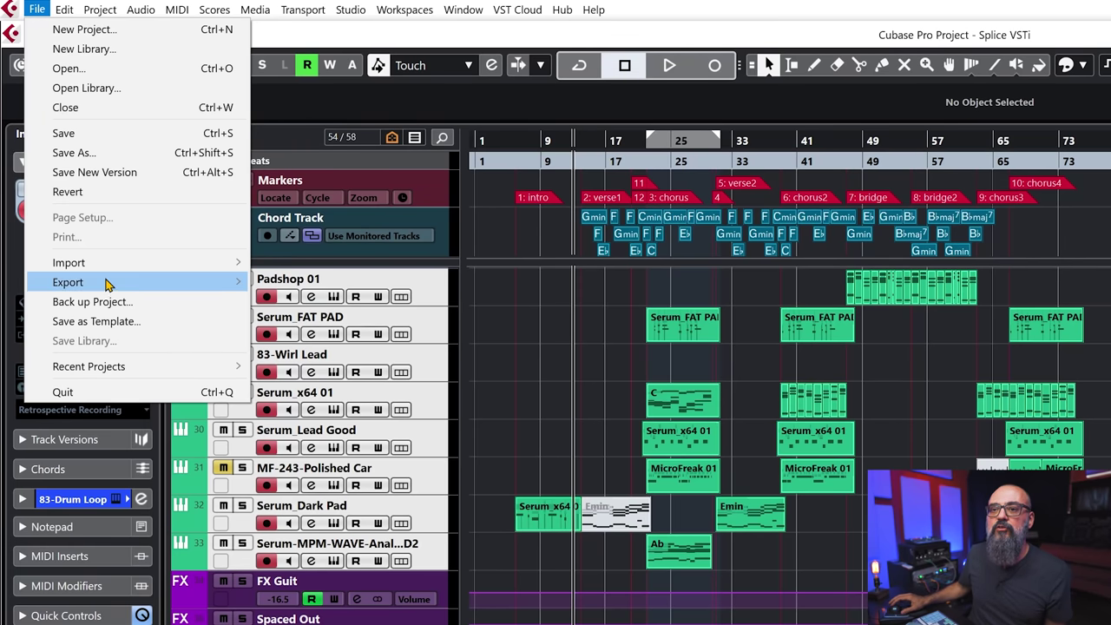
Step: Export the selected tracks, media referenced, as XML archive VSTi on the Desktop, then close Splice VSTi
mouse_move(108, 286)
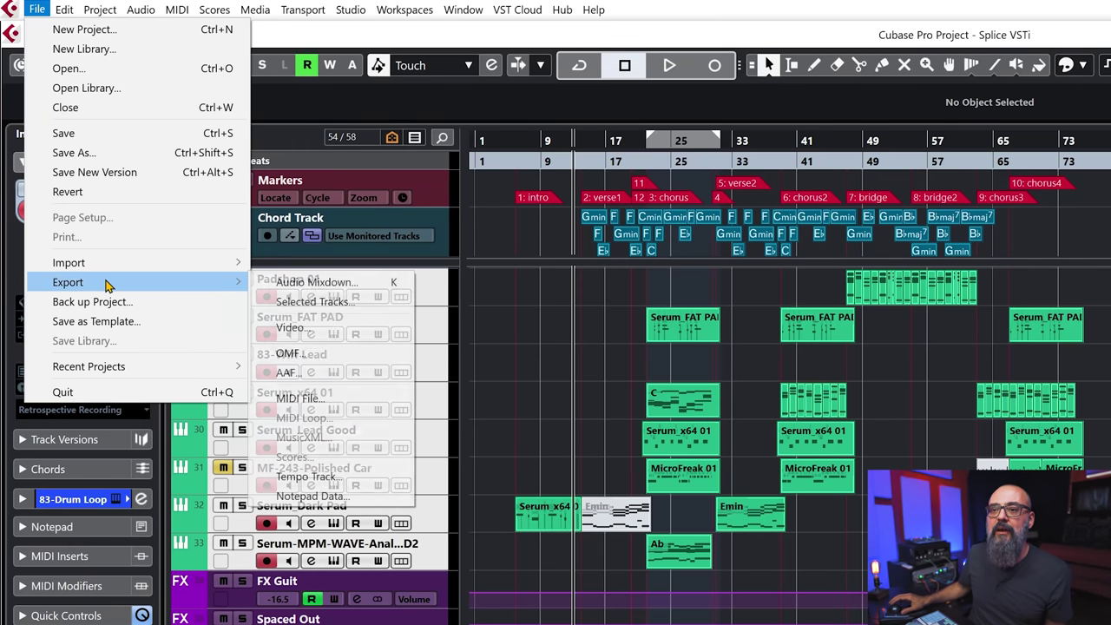
left_click(343, 313)
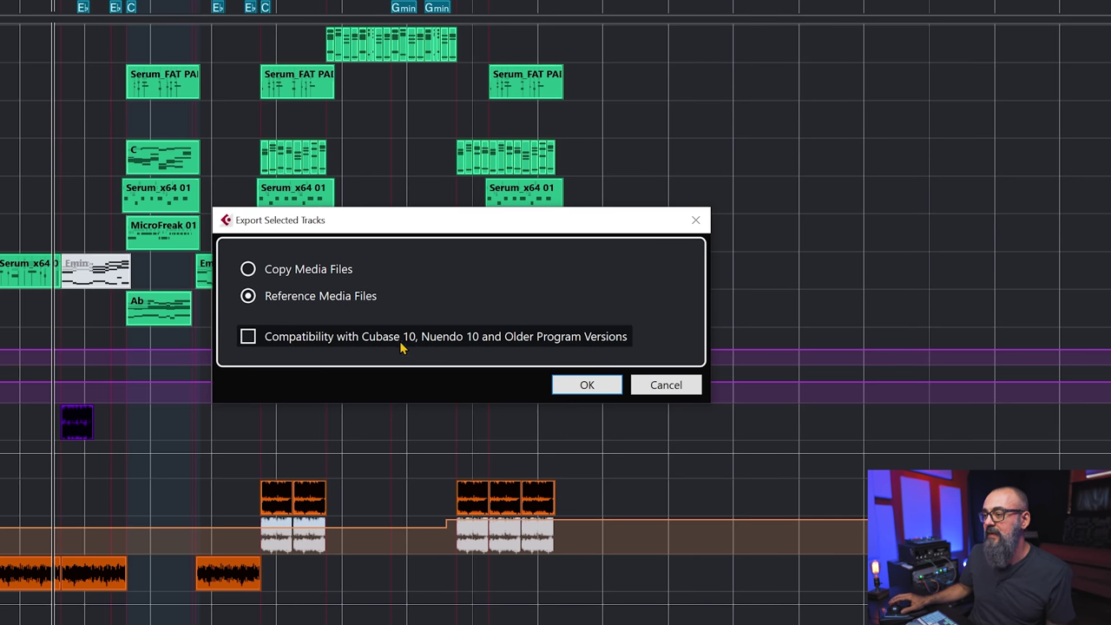
left_click(587, 385)
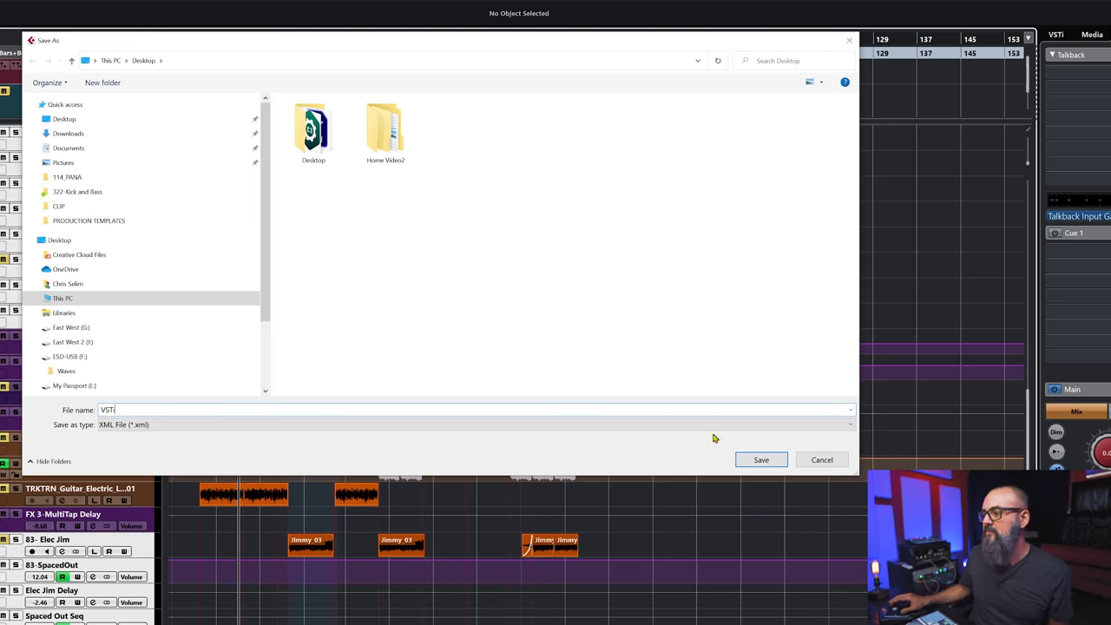
left_click(762, 460)
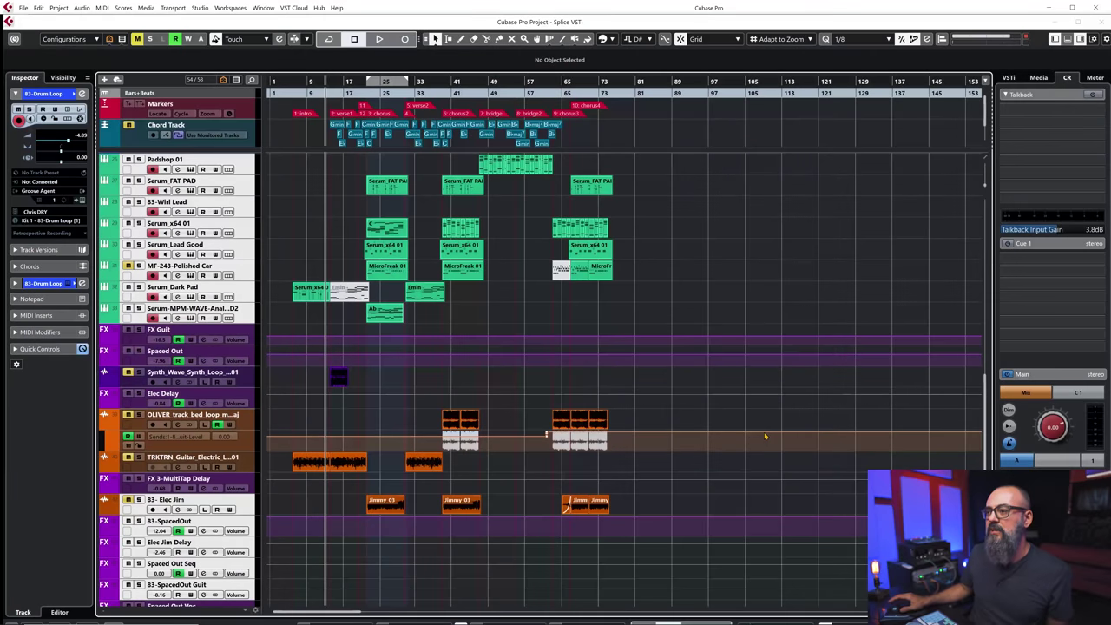
key("ctrl+w")
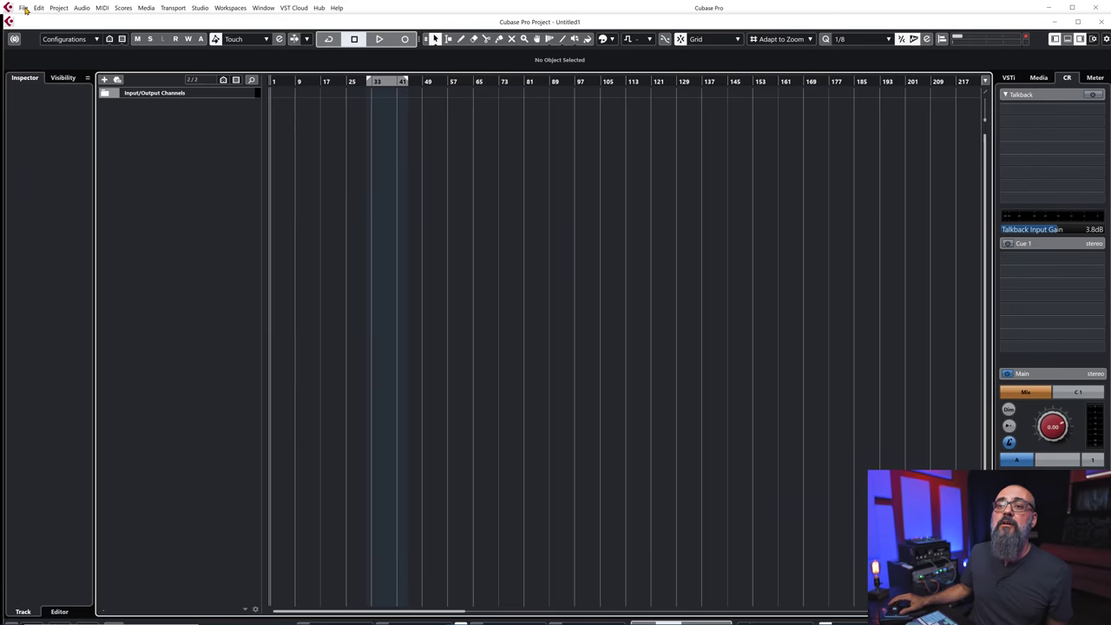
Step: Import the VSTi.xml track archive from the Desktop into the empty project
left_click(24, 8)
mouse_move(67, 155)
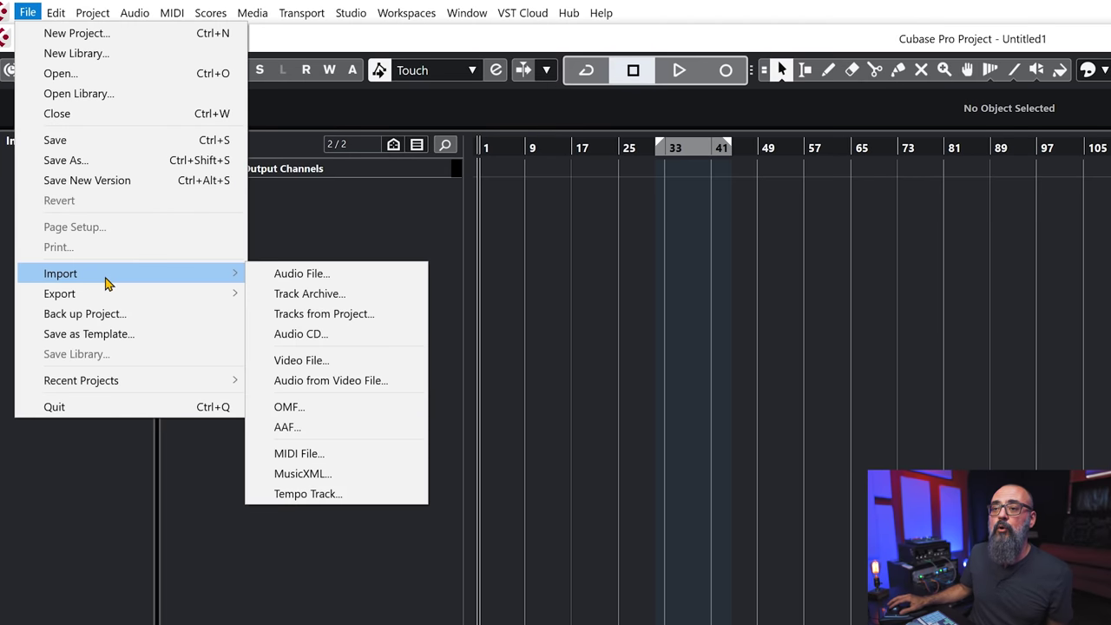
left_click(339, 295)
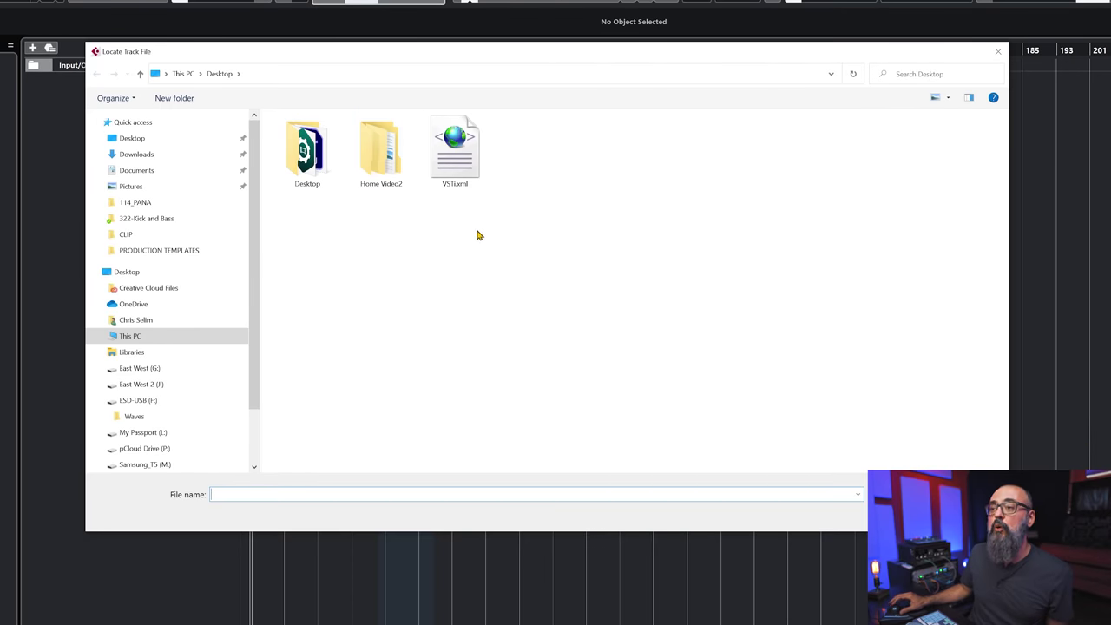
double_click(461, 185)
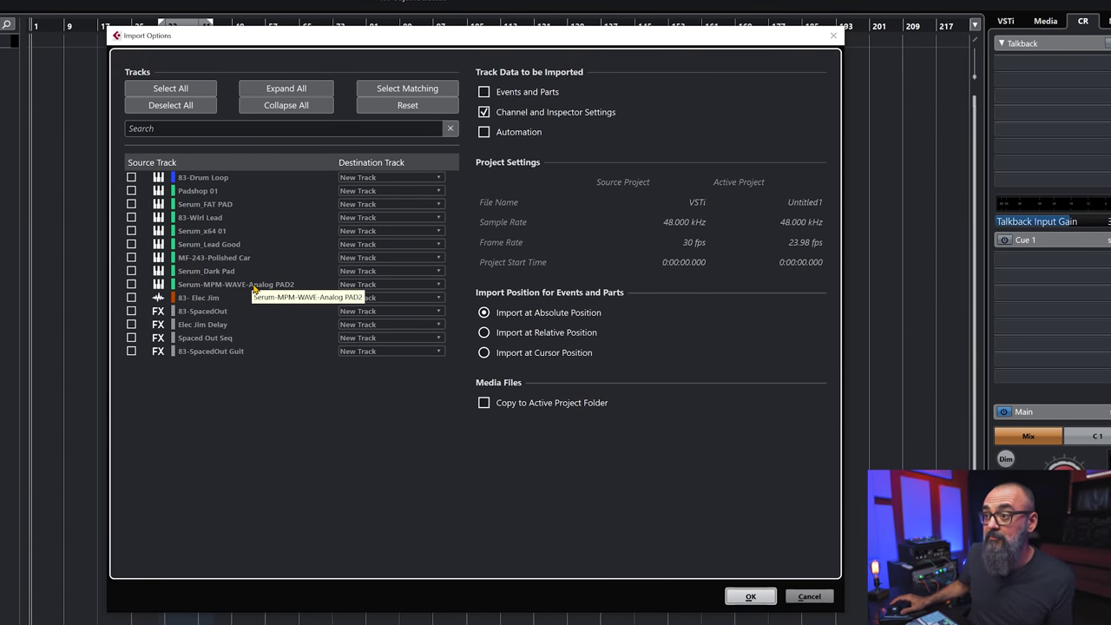
Step: Select all tracks in the VSTi archive and import them
left_click(180, 89)
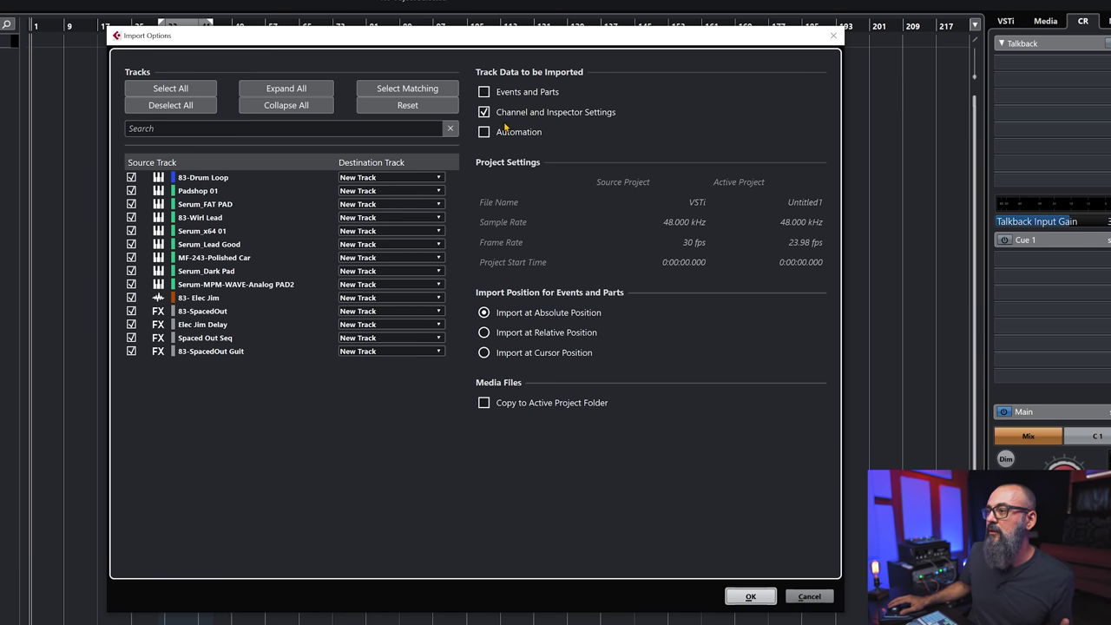
left_click(751, 596)
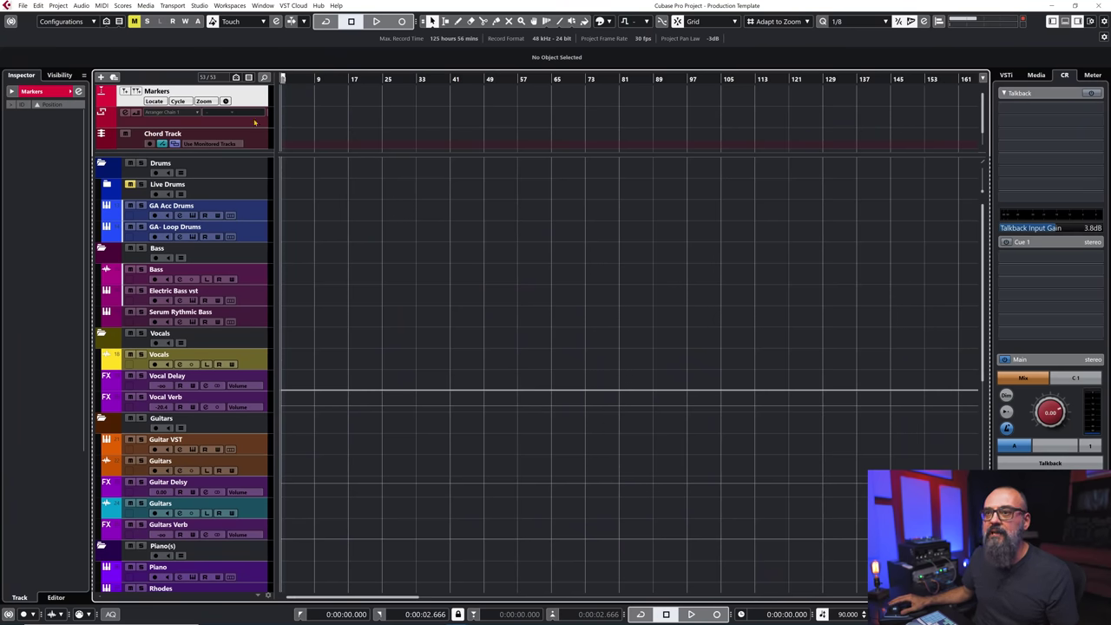
left_click(255, 123)
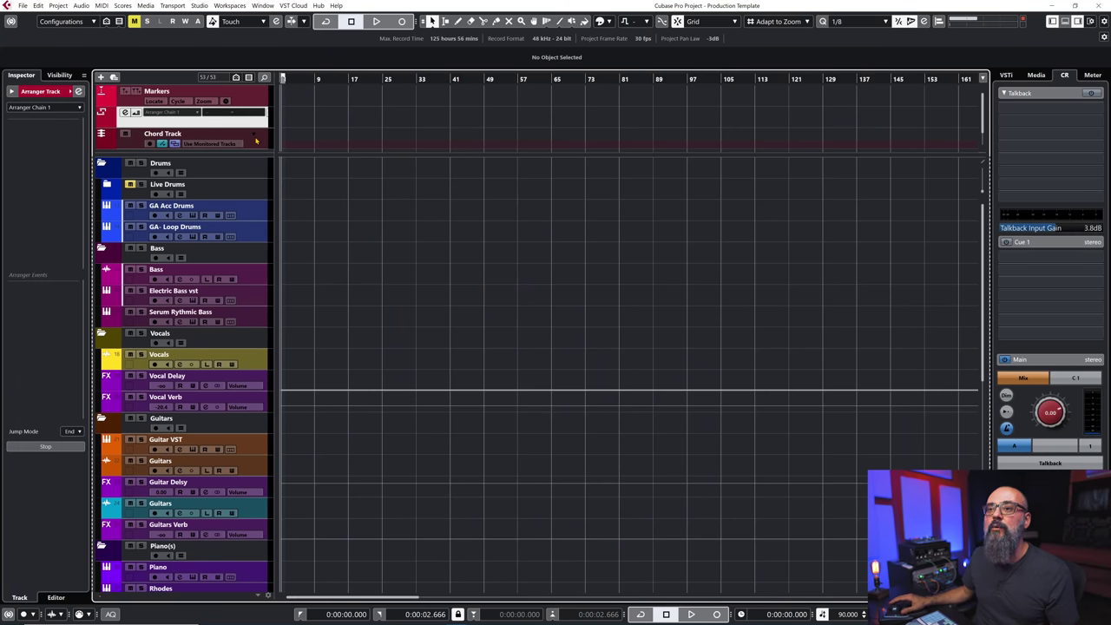
right_click(257, 140)
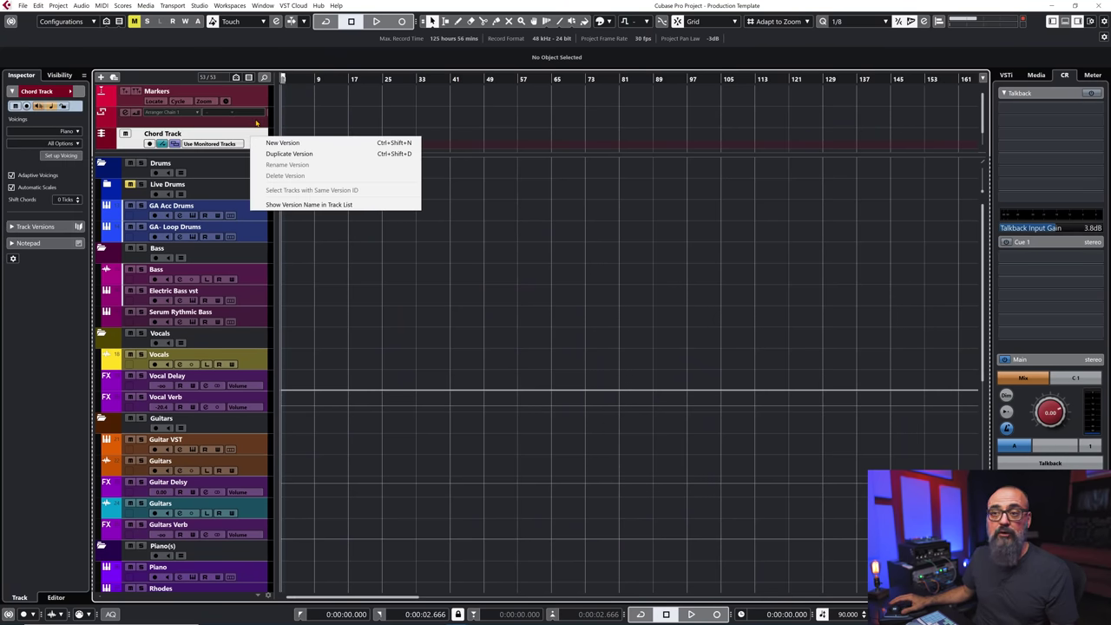
left_click(256, 124)
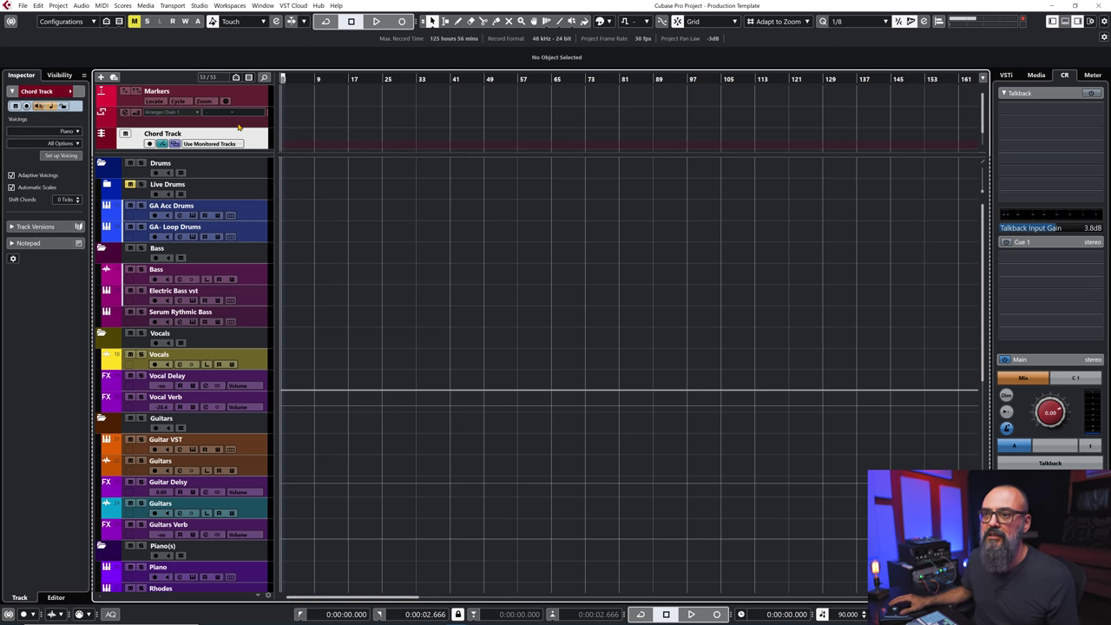
left_click(217, 168)
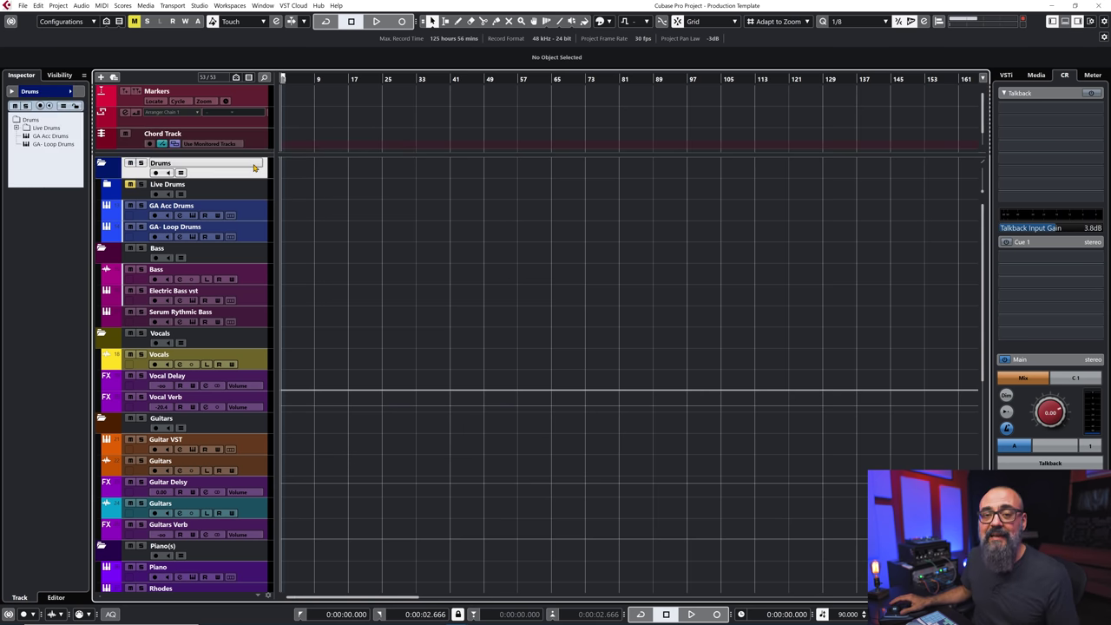
left_click(250, 211)
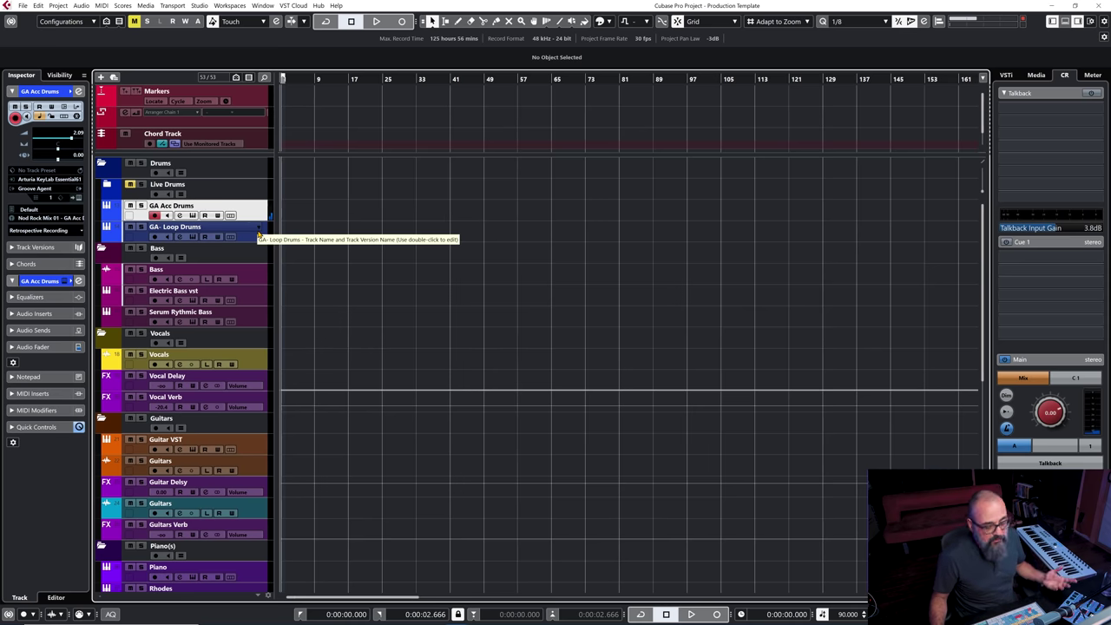
left_click(258, 232)
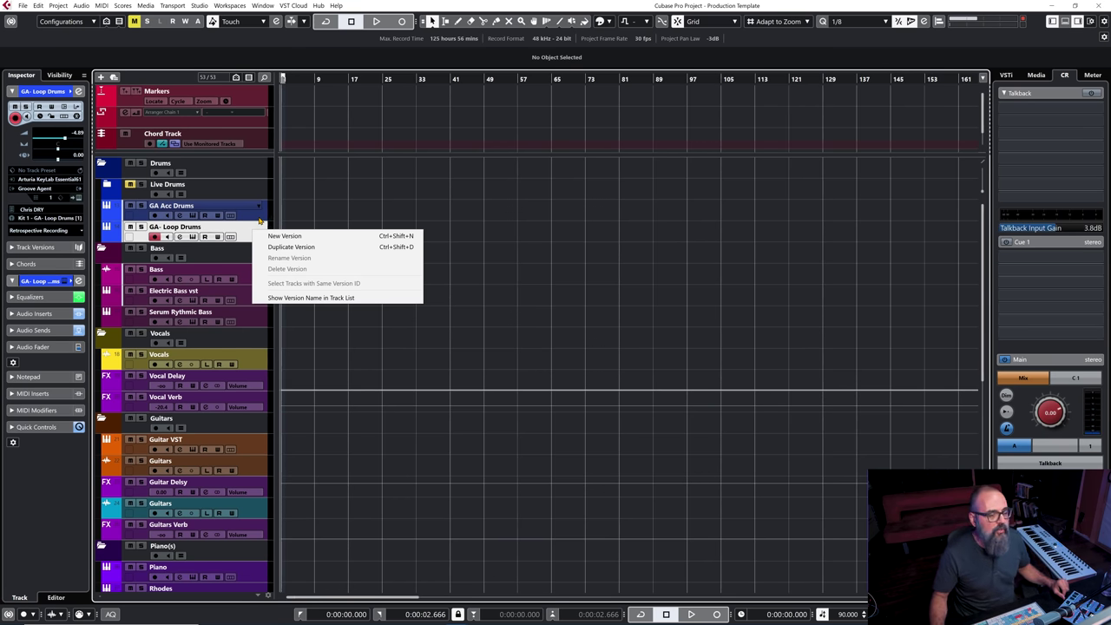
left_click(581, 212)
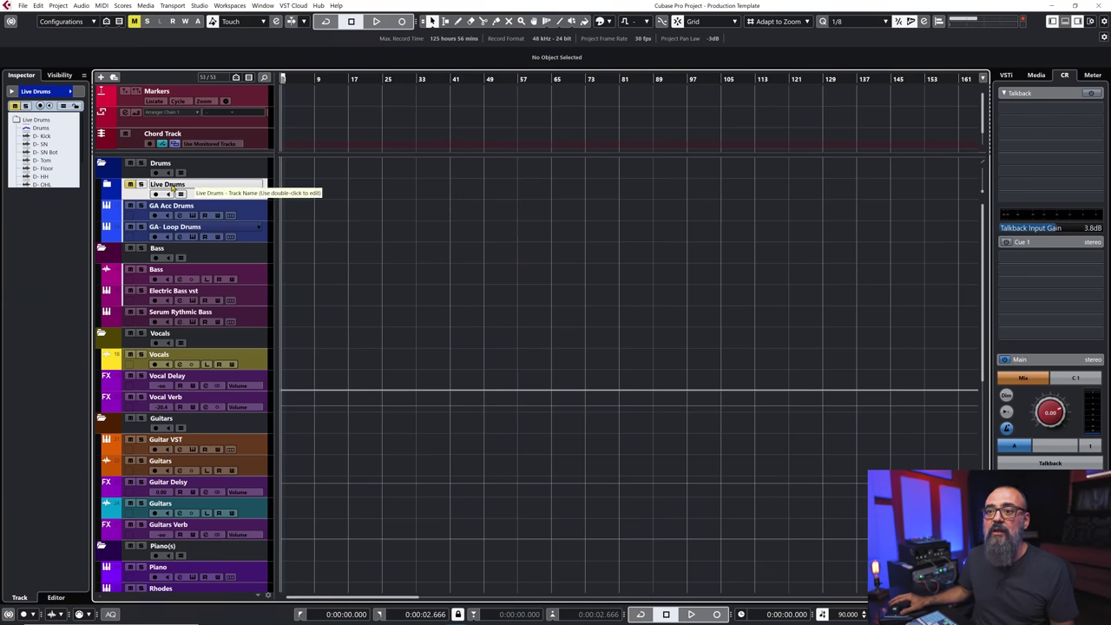
left_click(105, 185)
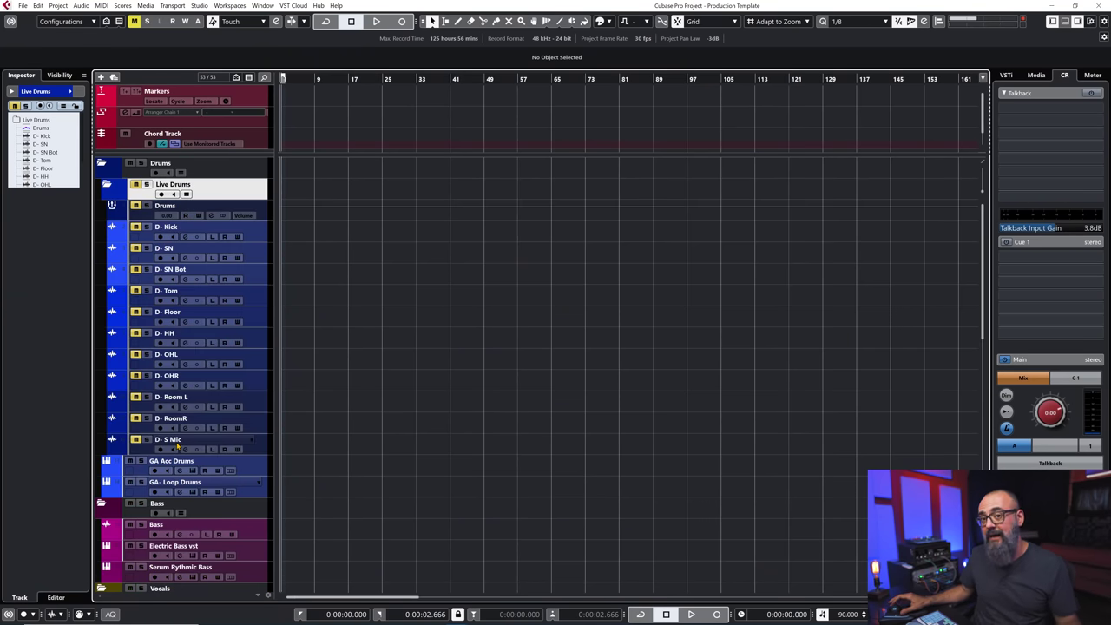
left_click(264, 236)
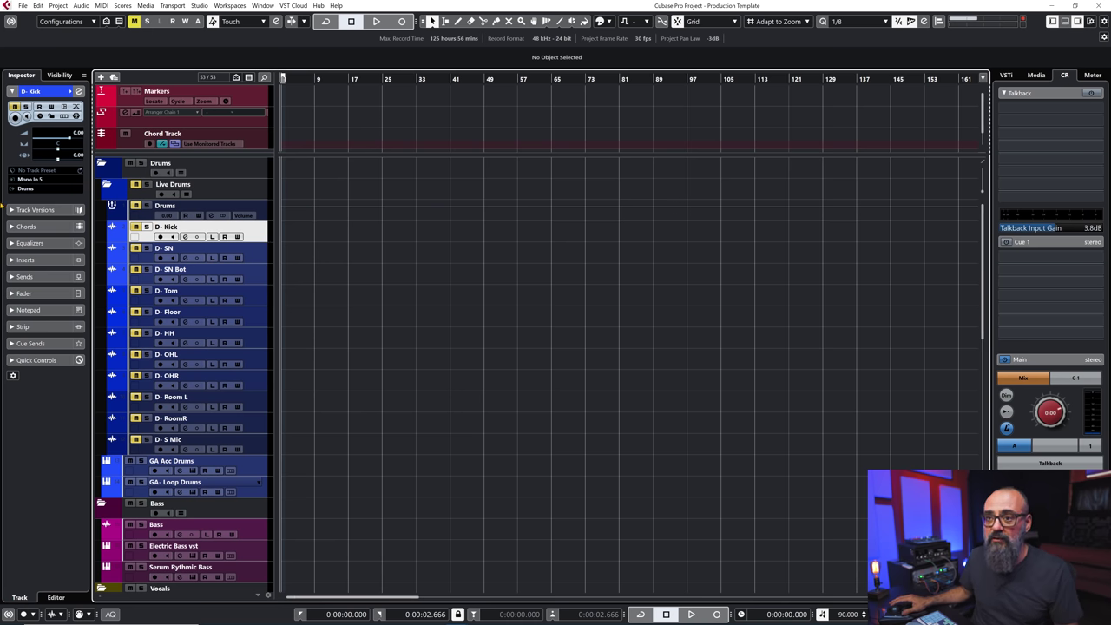
left_click(107, 185)
left_click(256, 280)
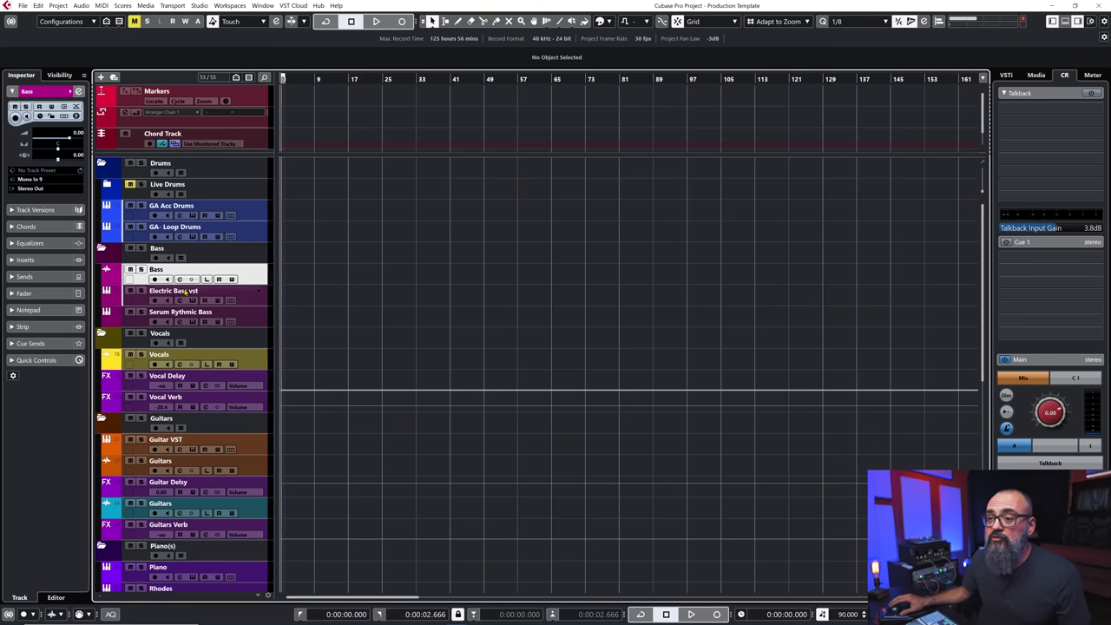
left_click(248, 299)
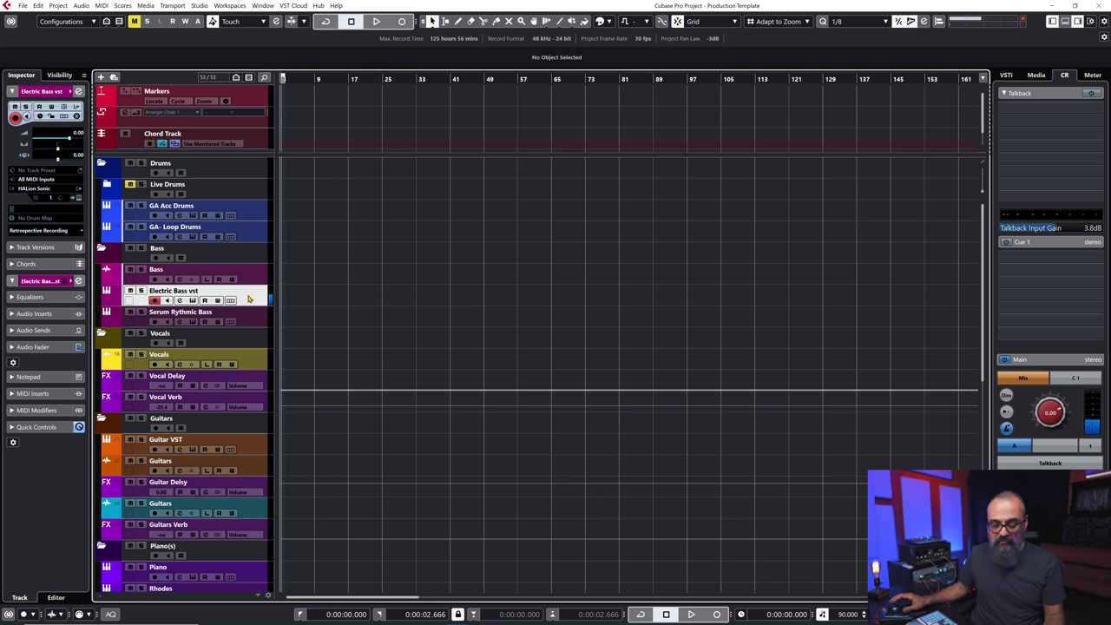
key("Down")
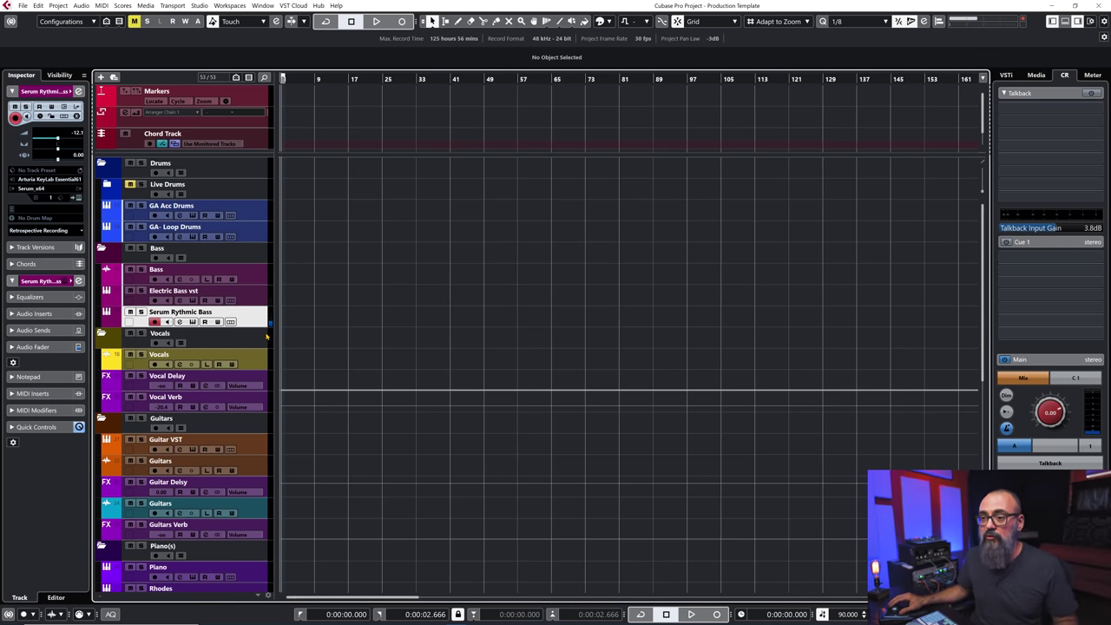
left_click(259, 365)
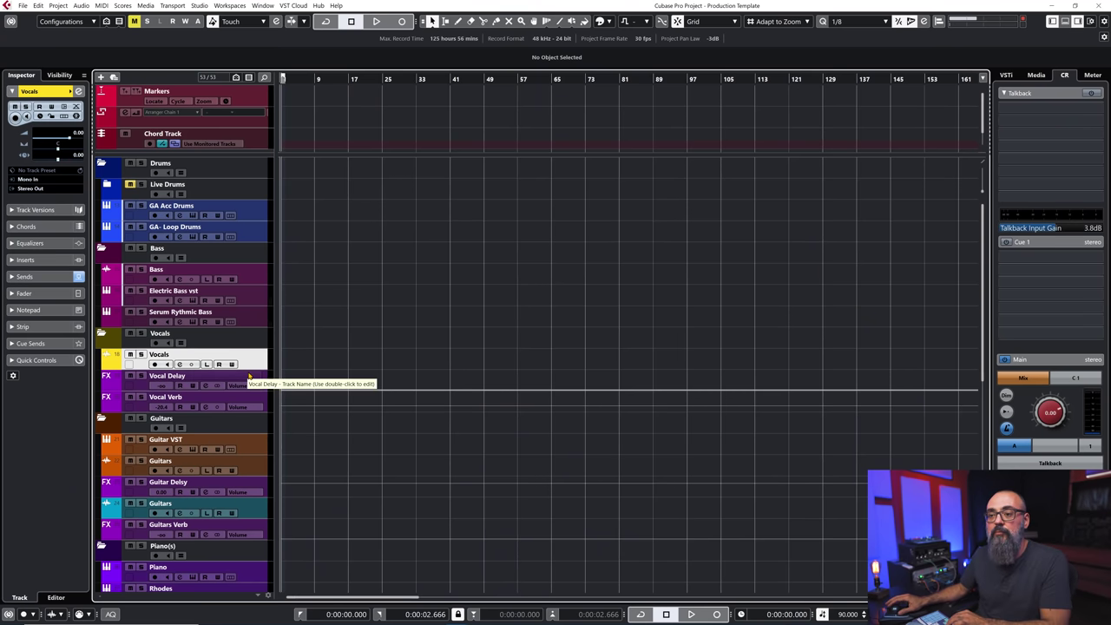
left_click(250, 376)
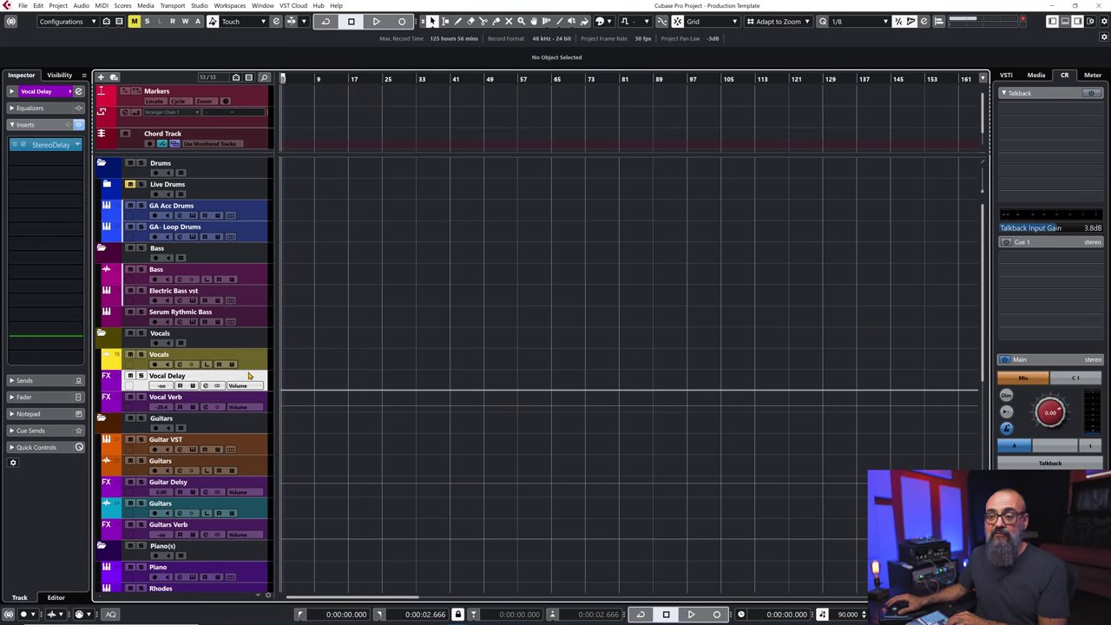
key("Down")
key("Down")
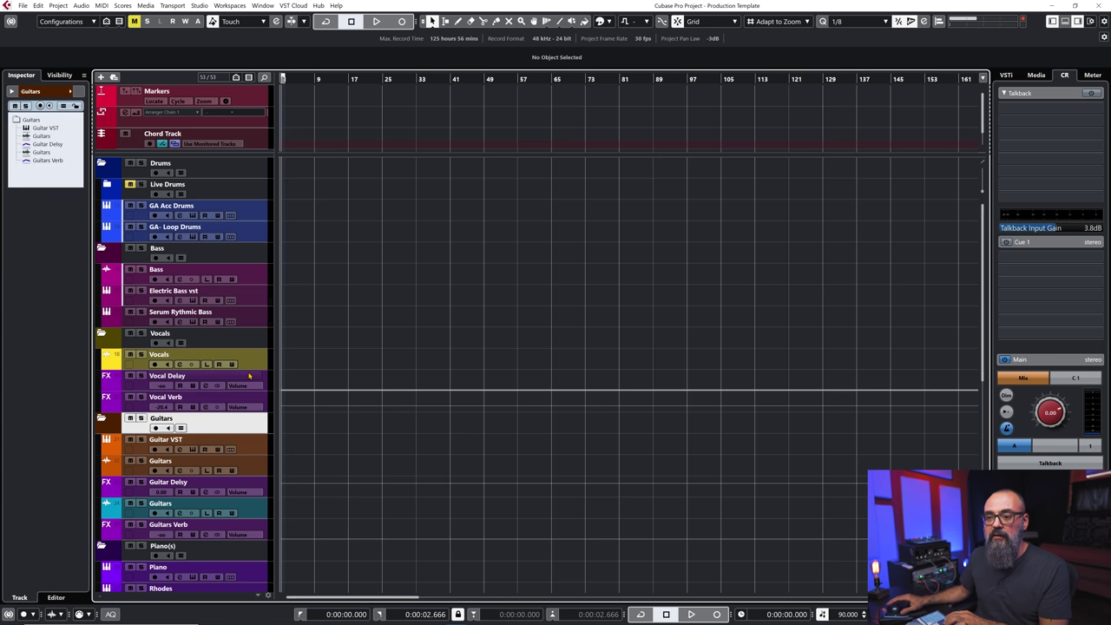
key("Down")
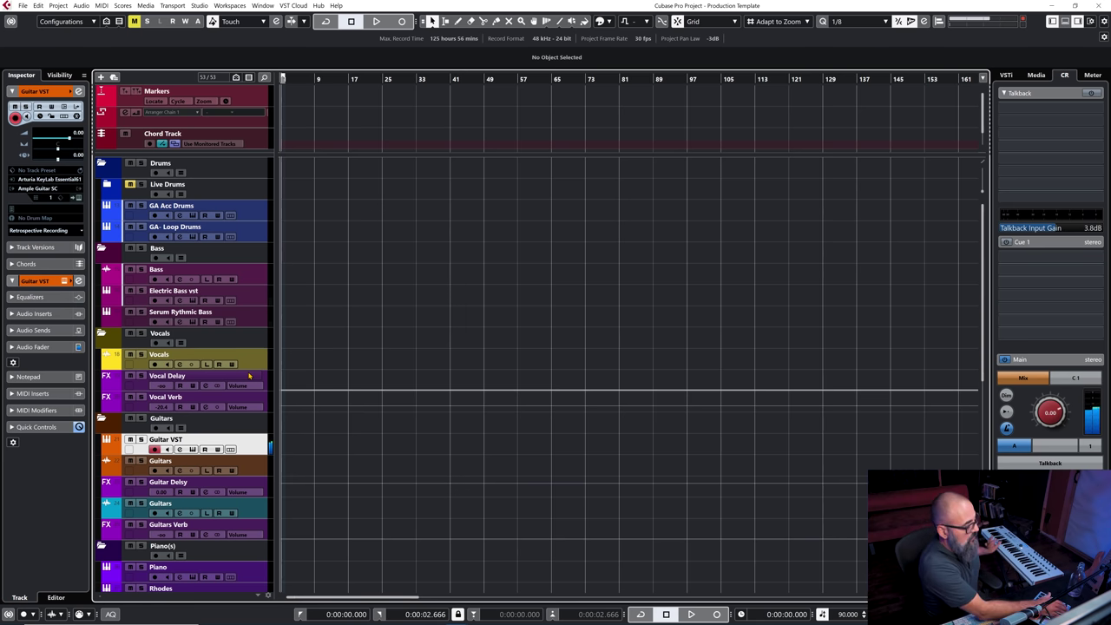
key("e")
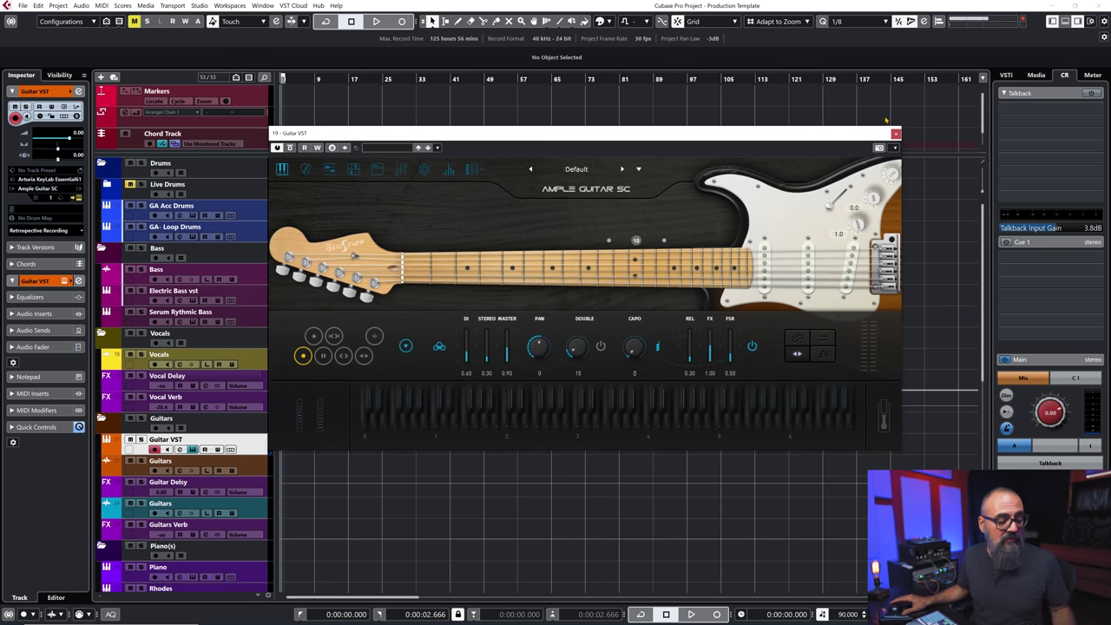
key("e")
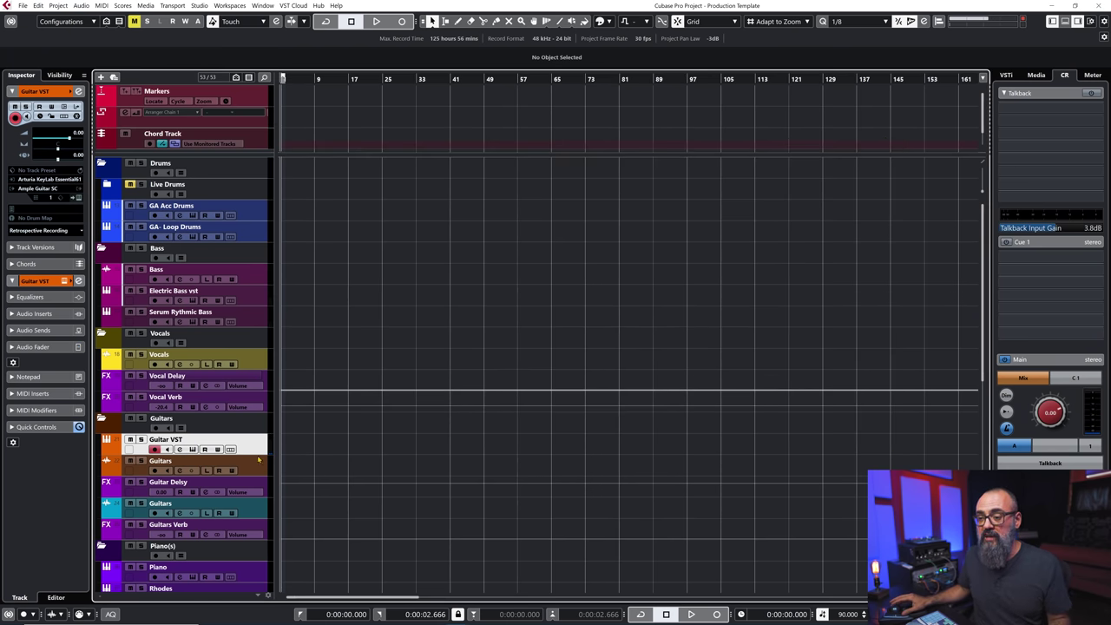
left_click(258, 461)
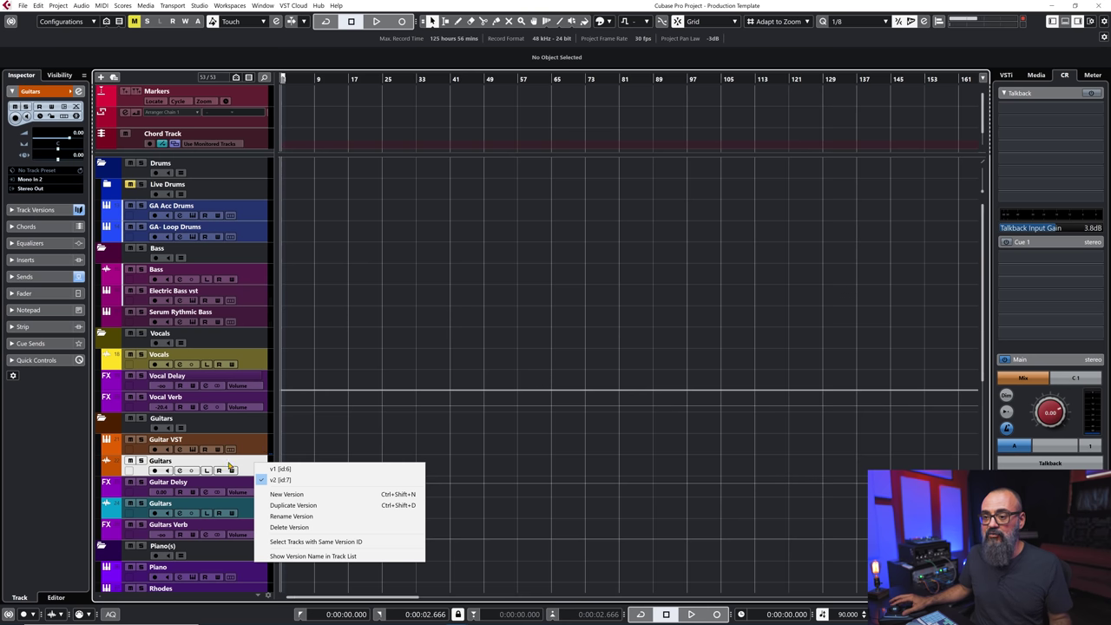
Step: Rename the Guitar Delsy track to Guitar Delay, then check the Piano track
left_click(306, 448)
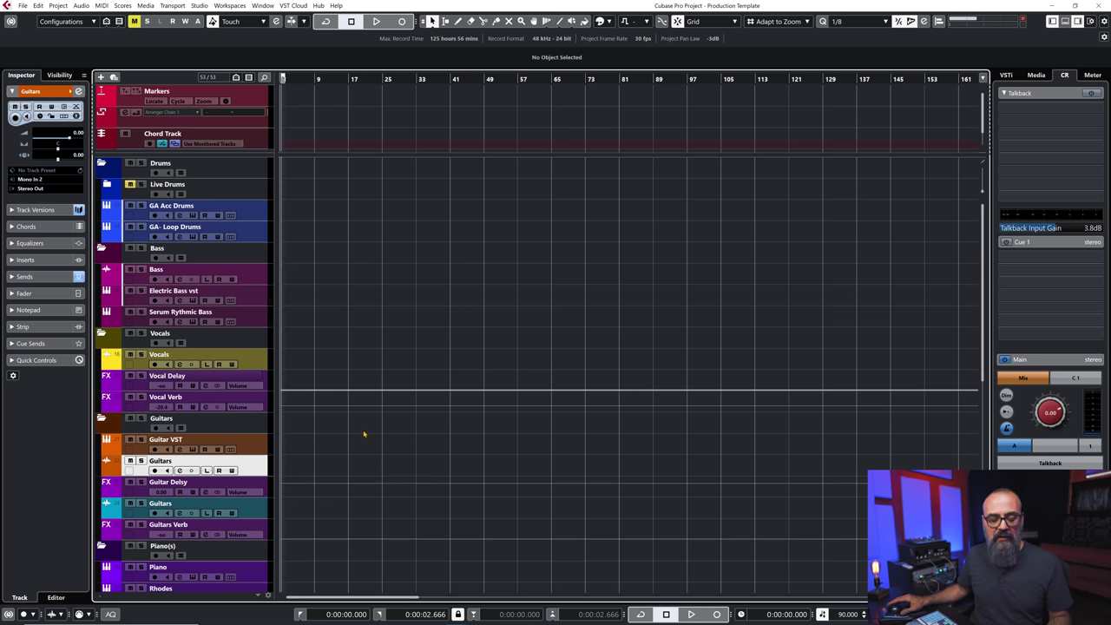
scroll(364, 434, "down", 5)
left_click(251, 339)
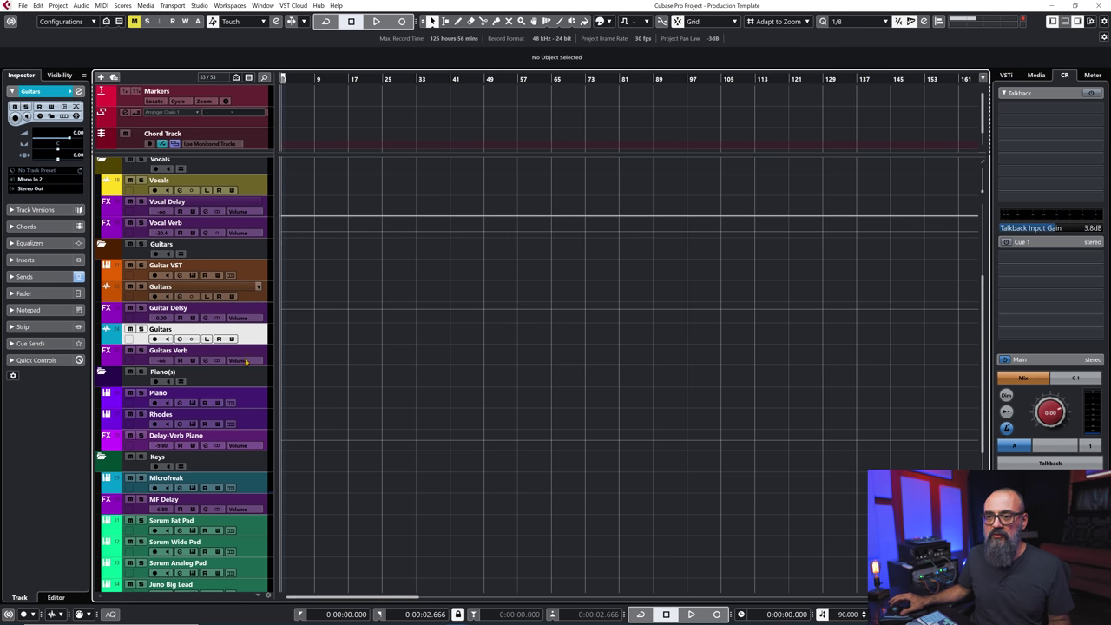
double_click(193, 307)
key("End")
key("BackSpace")
key("BackSpace")
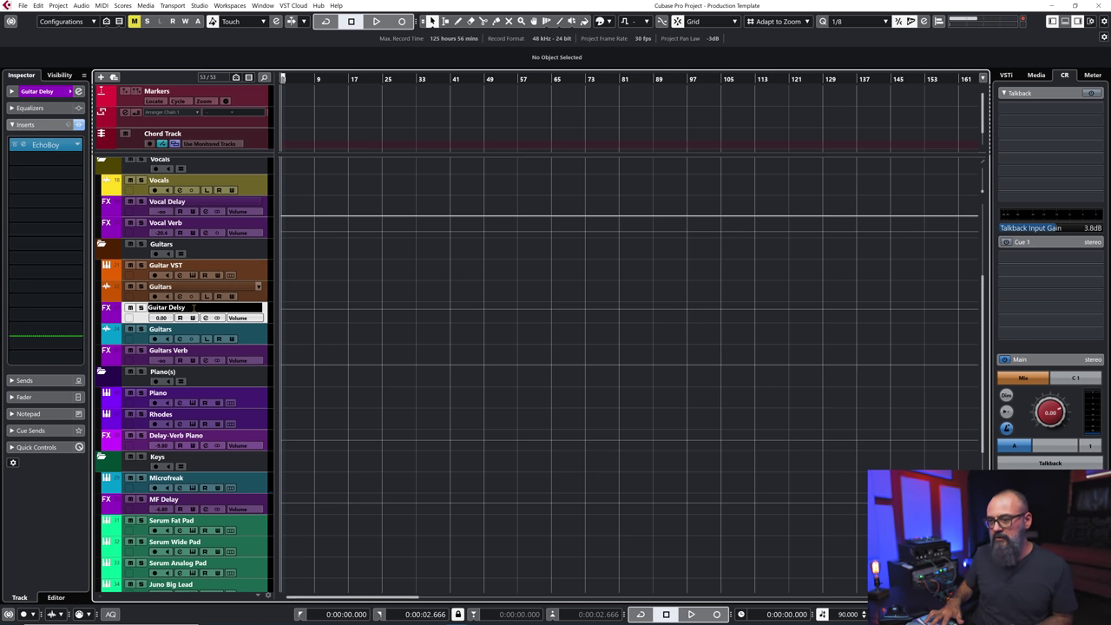
type("ay")
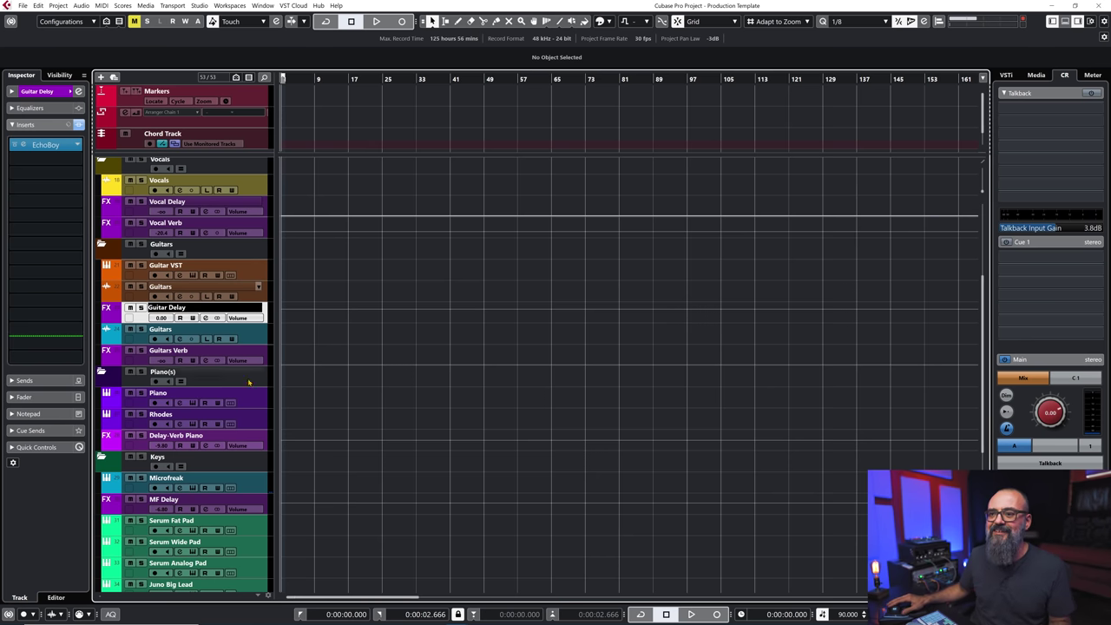
left_click(246, 382)
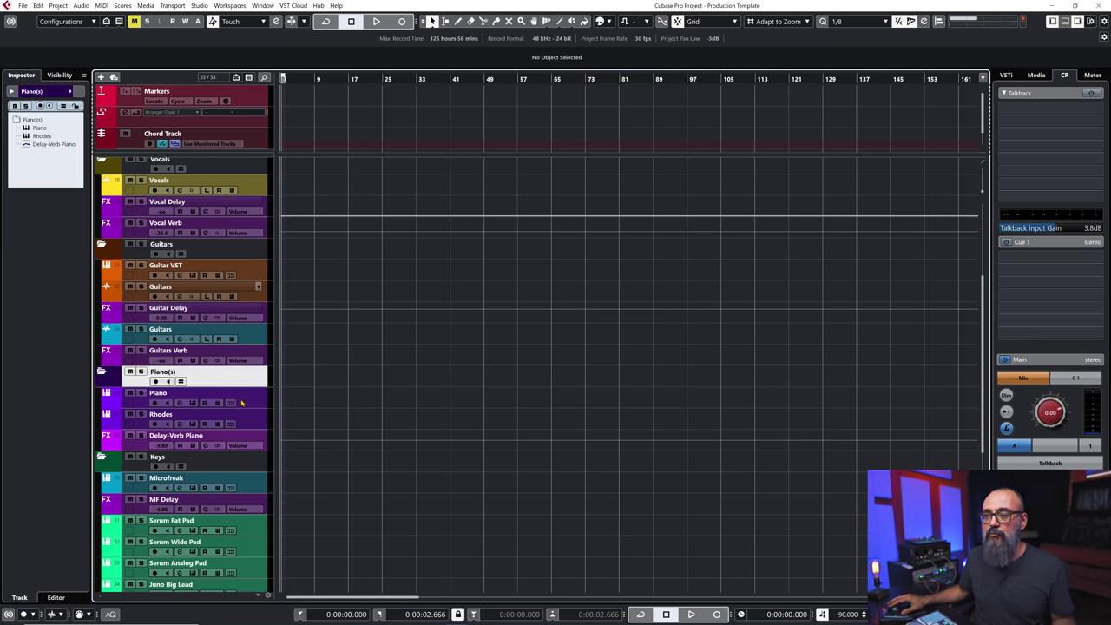
left_click(244, 401)
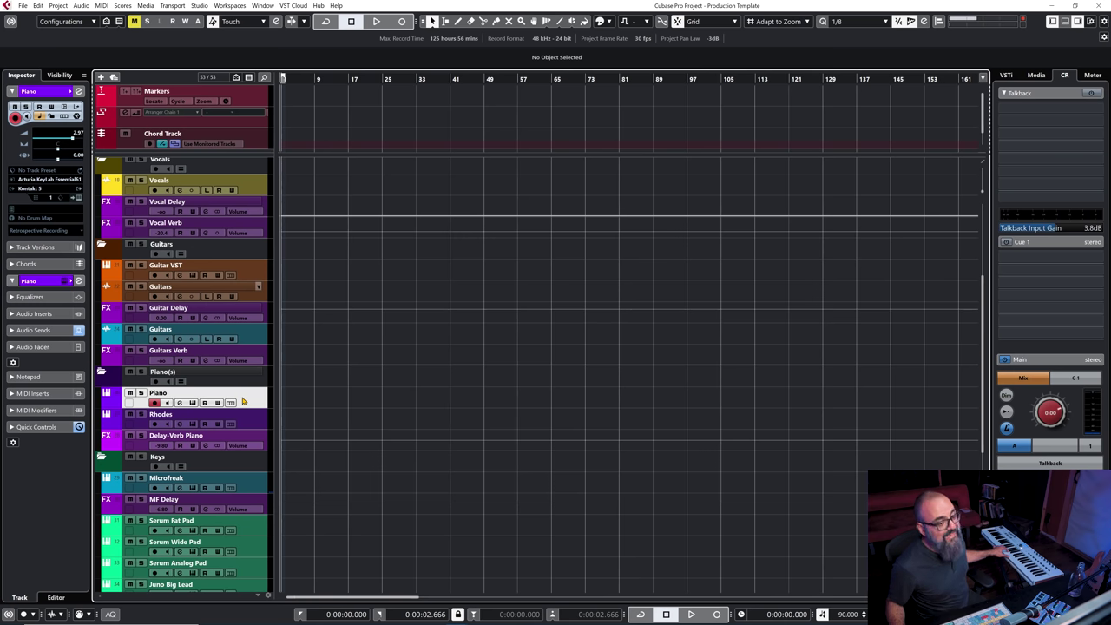